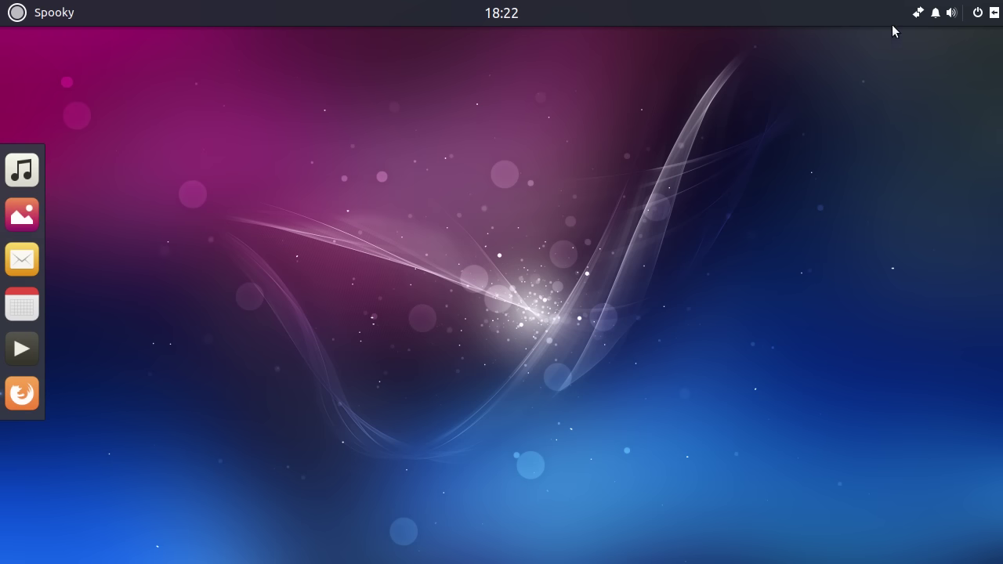
Open the Raven sidebar to view its applets, and close it again.
{"action": "left_click", "coordinate": [994, 14]}
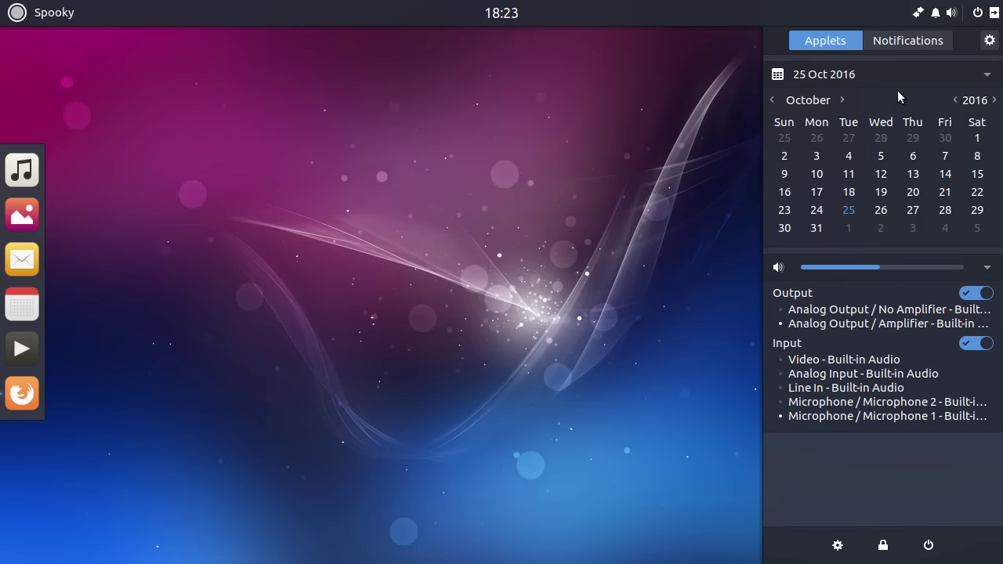
{"action": "left_click", "coordinate": [996, 14]}
{"action": "left_click", "coordinate": [996, 14]}
{"action": "left_click", "coordinate": [995, 14]}
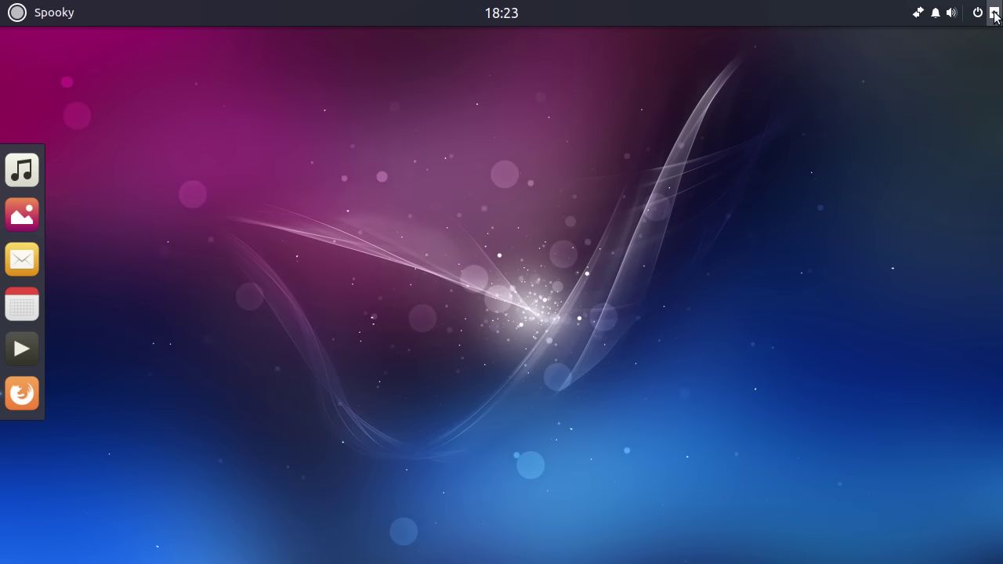
Reopen the Raven sidebar to check its calendar applet and its notifications list, and close it.
{"action": "left_click", "coordinate": [995, 15]}
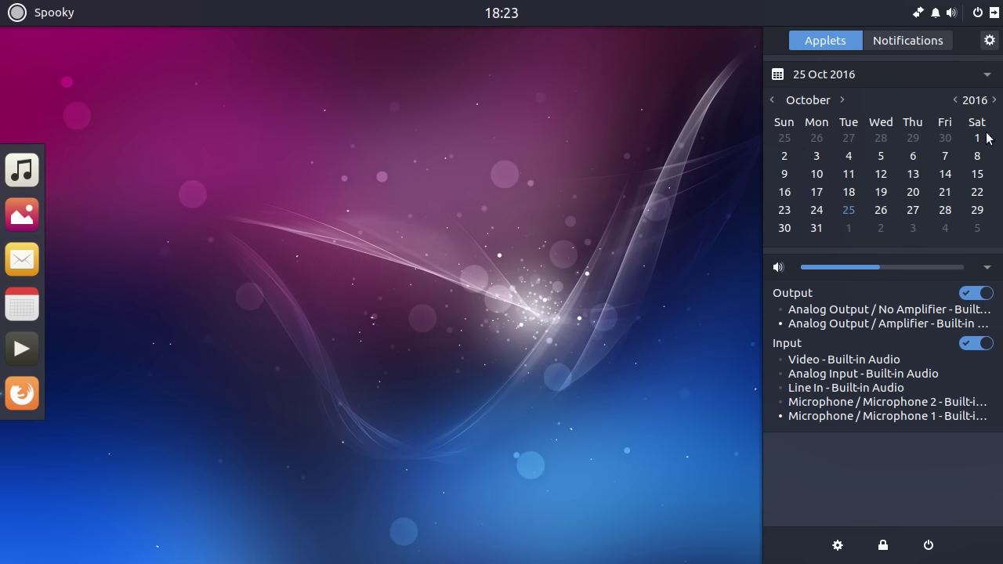
{"action": "left_click", "coordinate": [987, 74]}
{"action": "left_click", "coordinate": [987, 75]}
{"action": "left_click", "coordinate": [878, 183]}
{"action": "left_click", "coordinate": [904, 40]}
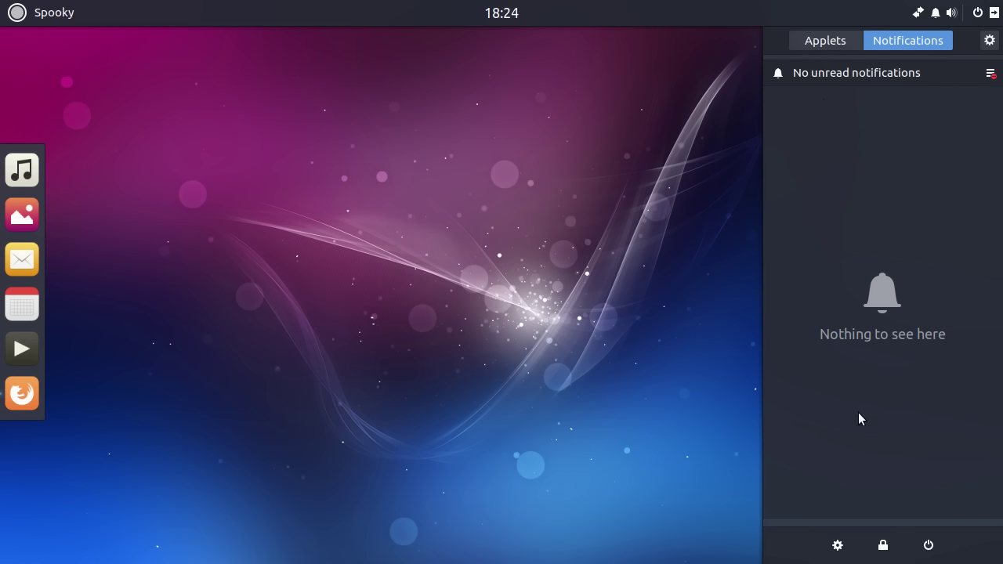
{"action": "left_click", "coordinate": [706, 304]}
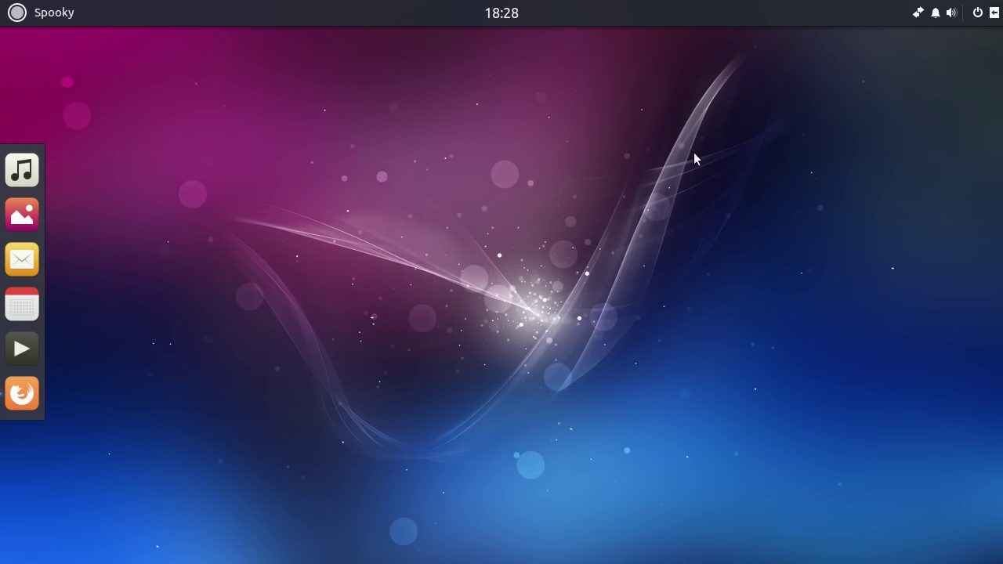
Check the notification, volume and network indicators in the top panel, and close whatever they open.
{"action": "left_click", "coordinate": [933, 16]}
{"action": "left_click", "coordinate": [934, 15]}
{"action": "left_click", "coordinate": [952, 14]}
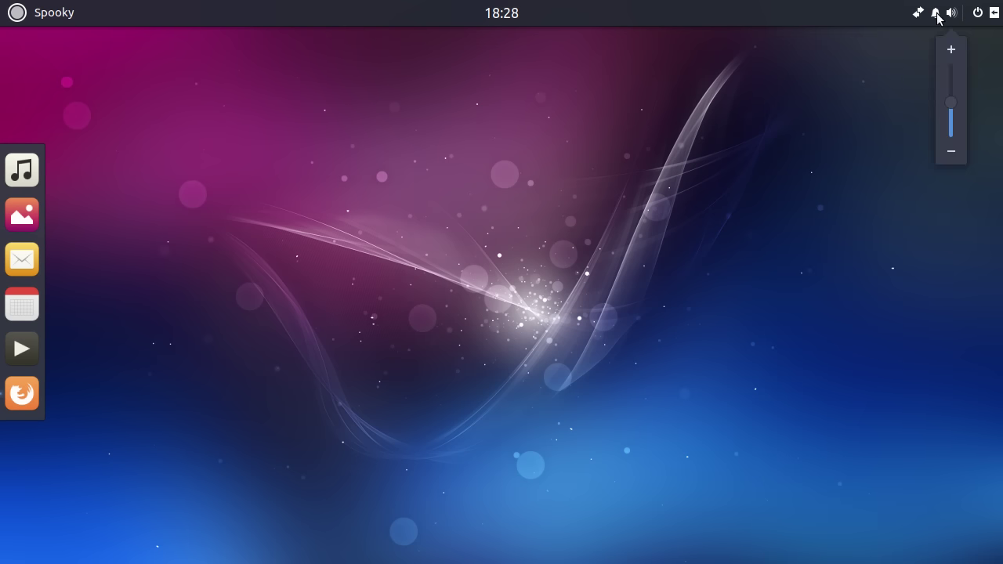
{"action": "left_click", "coordinate": [952, 16]}
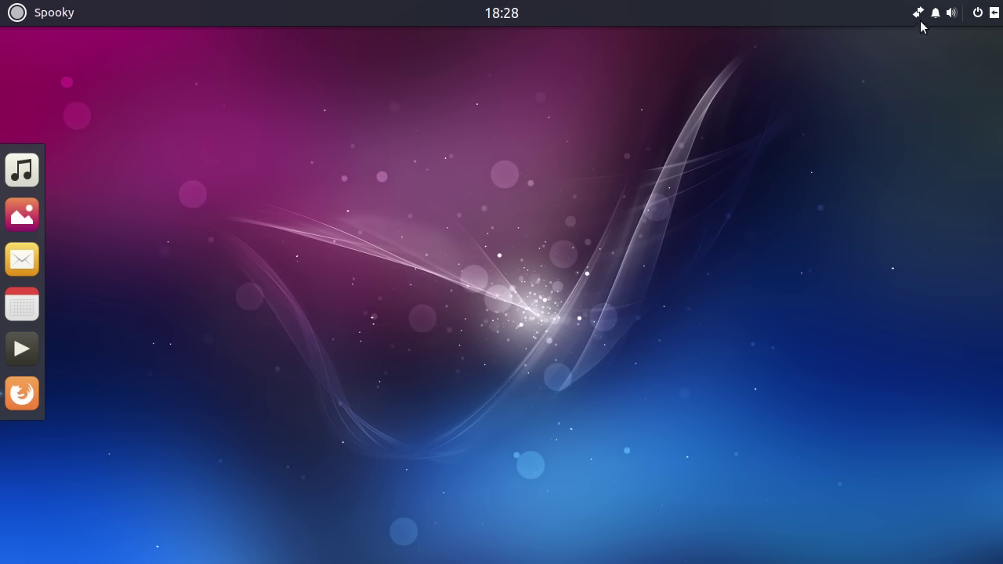
{"action": "left_click", "coordinate": [938, 16]}
{"action": "left_click", "coordinate": [938, 16]}
{"action": "left_click", "coordinate": [917, 13]}
{"action": "left_click", "coordinate": [917, 13]}
{"action": "left_click", "coordinate": [935, 15]}
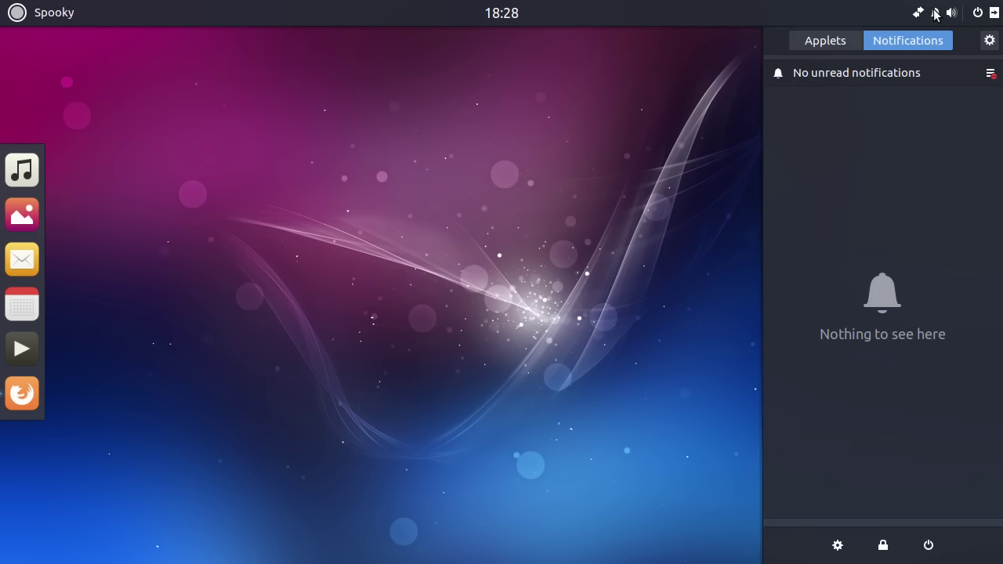
{"action": "left_click", "coordinate": [990, 14]}
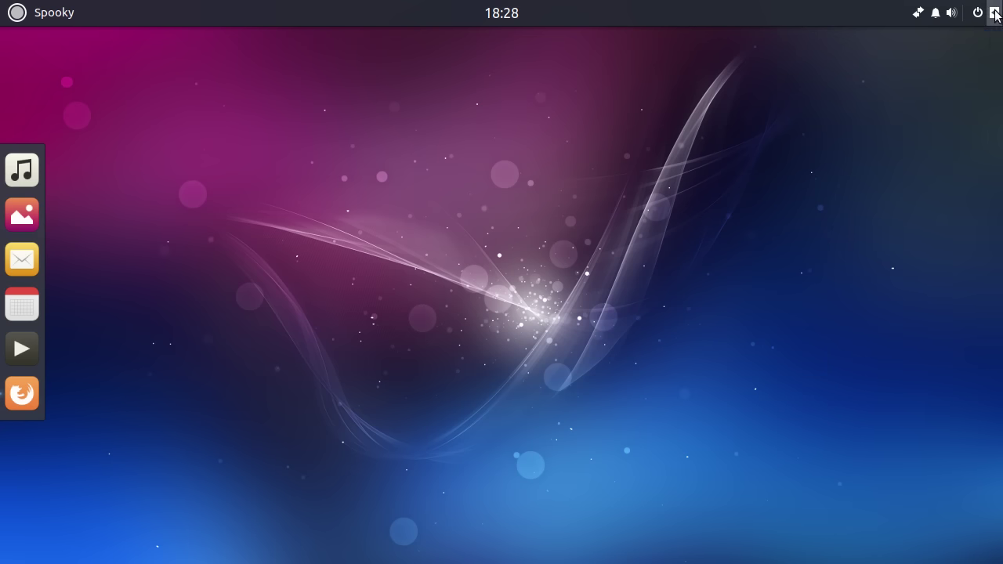
View the session options, such as Lock, Suspend and Restart, in the top panel's user indicator, and close them without choosing any.
{"action": "left_click", "coordinate": [989, 13]}
{"action": "left_click", "coordinate": [985, 14]}
{"action": "left_click", "coordinate": [977, 12]}
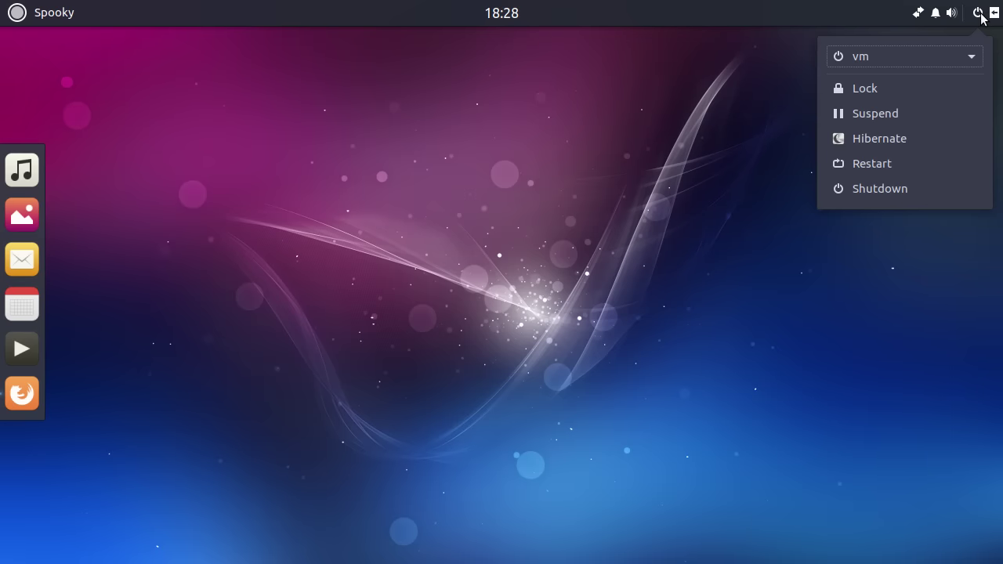
{"action": "left_click", "coordinate": [976, 13]}
{"action": "left_click", "coordinate": [938, 19]}
{"action": "left_click", "coordinate": [940, 20]}
{"action": "left_click", "coordinate": [976, 13]}
{"action": "left_click", "coordinate": [977, 14]}
{"action": "left_click", "coordinate": [991, 13]}
{"action": "left_click", "coordinate": [991, 13]}
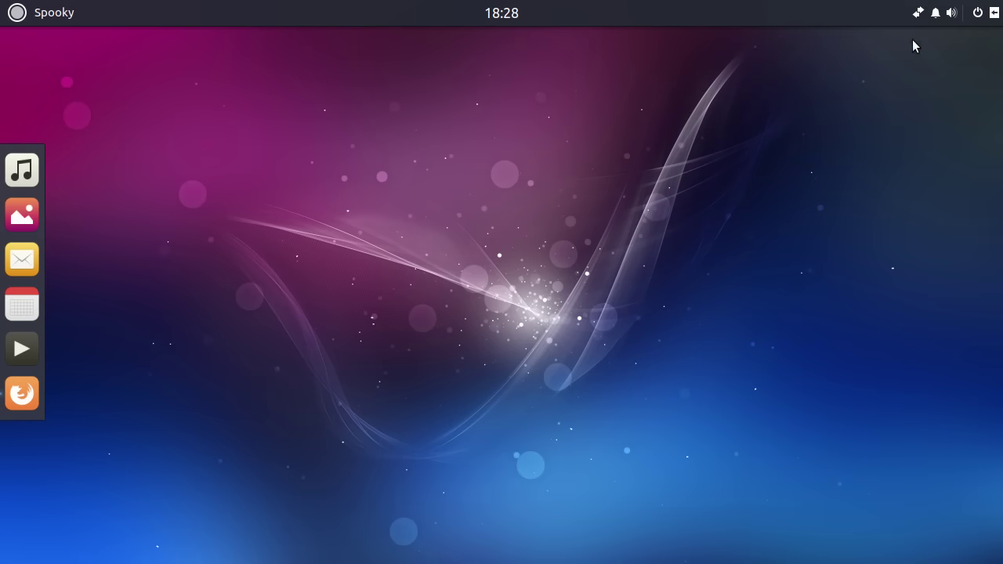
{"action": "left_click", "coordinate": [991, 13]}
{"action": "left_click", "coordinate": [612, 156]}
Open the Calendar application from the top panel's clock to view the month, and close its window.
{"action": "left_click", "coordinate": [507, 16]}
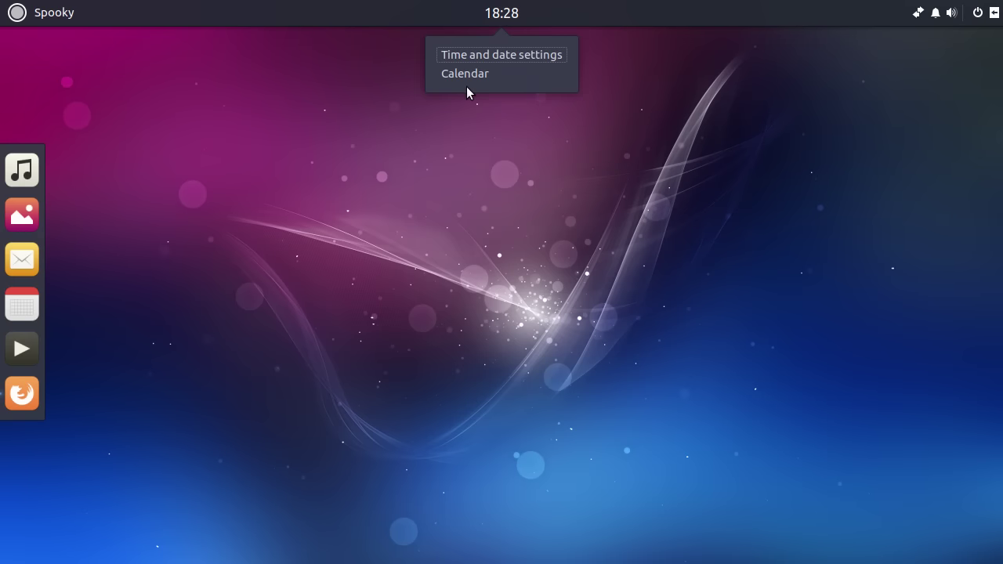
{"action": "left_click", "coordinate": [492, 74]}
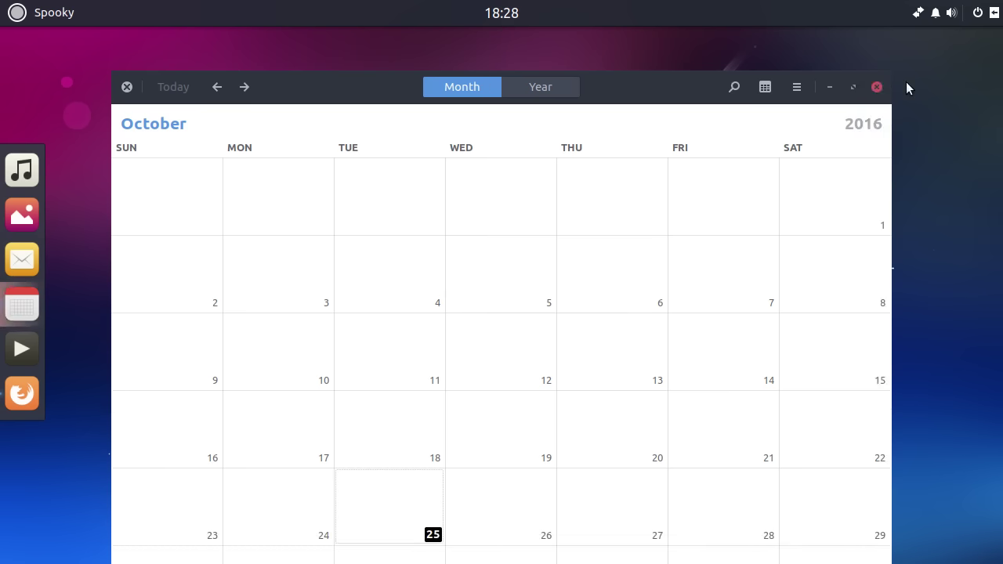
{"action": "left_click", "coordinate": [876, 87]}
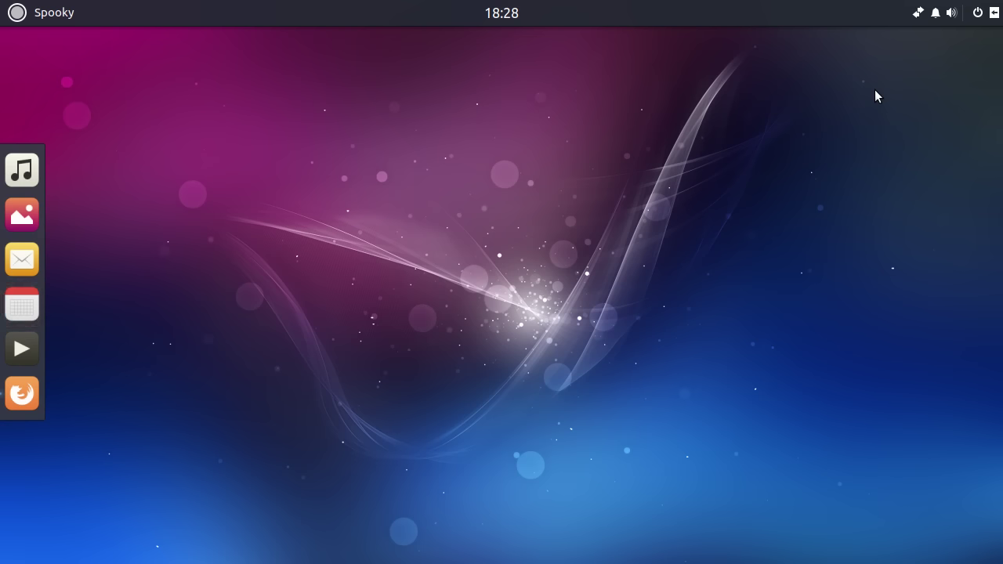
{"action": "left_click", "coordinate": [506, 21]}
{"action": "left_click", "coordinate": [506, 74]}
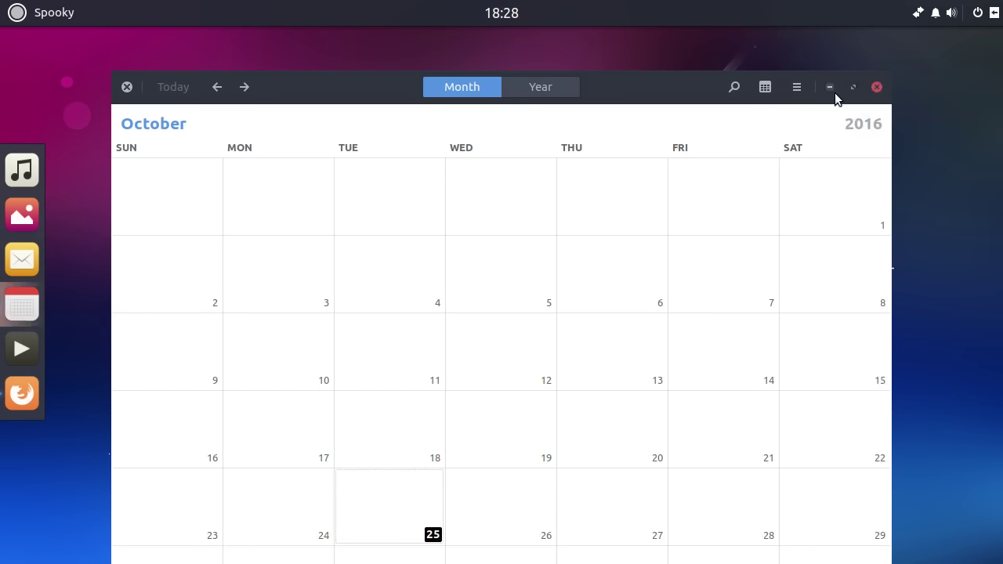
{"action": "left_click", "coordinate": [876, 87]}
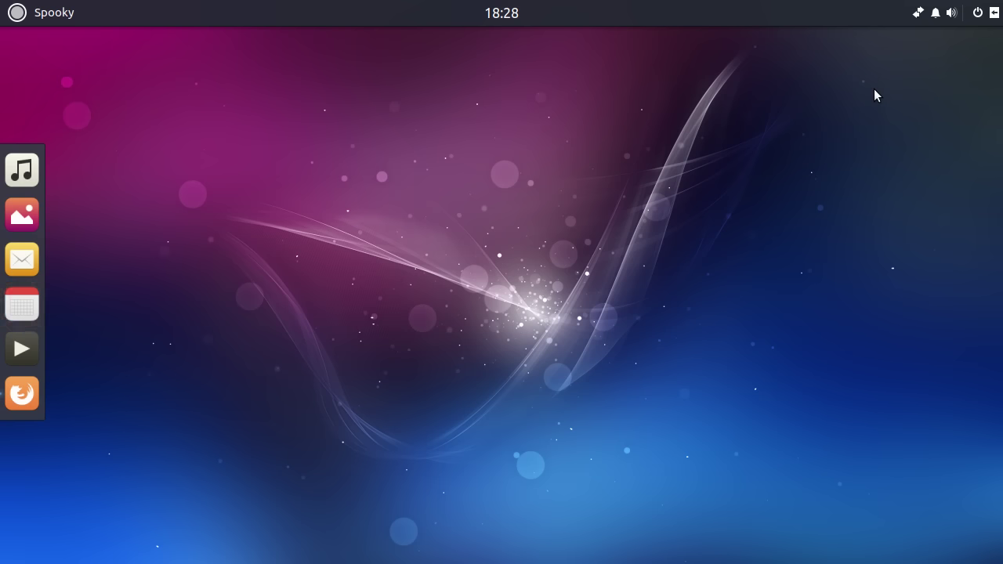
Open the system Settings window from the Raven sidebar to view its categories, and close it.
{"action": "left_click", "coordinate": [994, 12]}
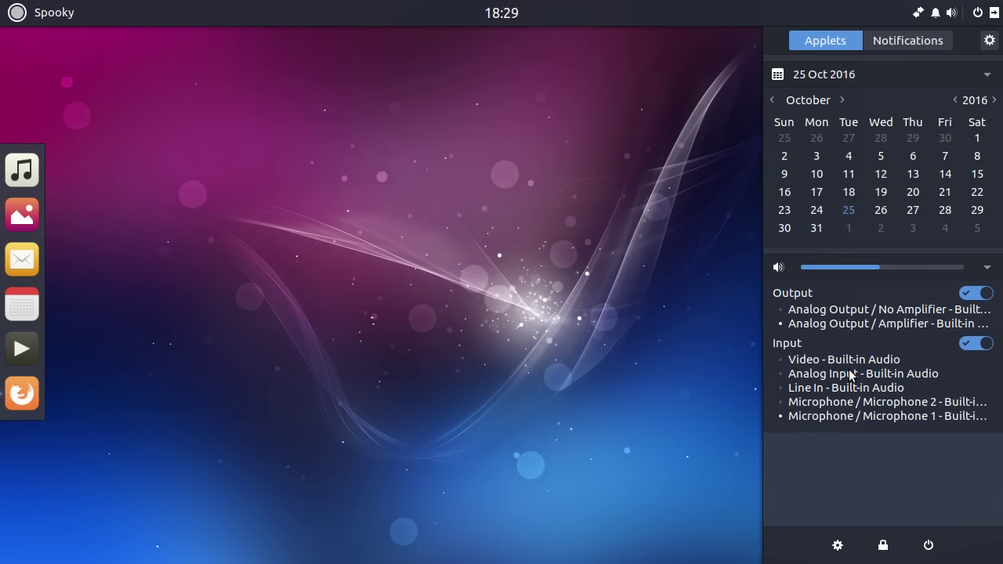
{"action": "left_click", "coordinate": [839, 546]}
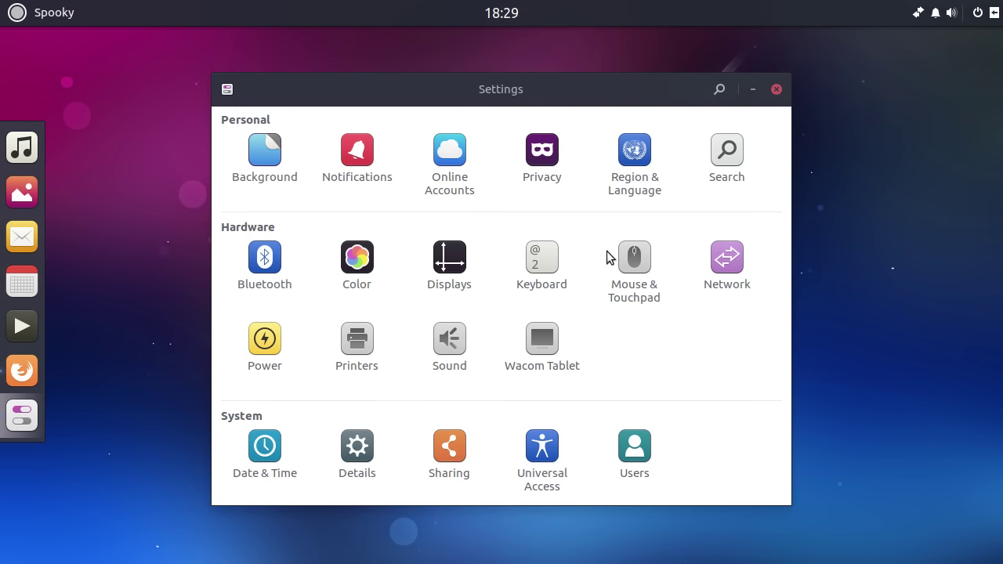
{"action": "left_click", "coordinate": [775, 89]}
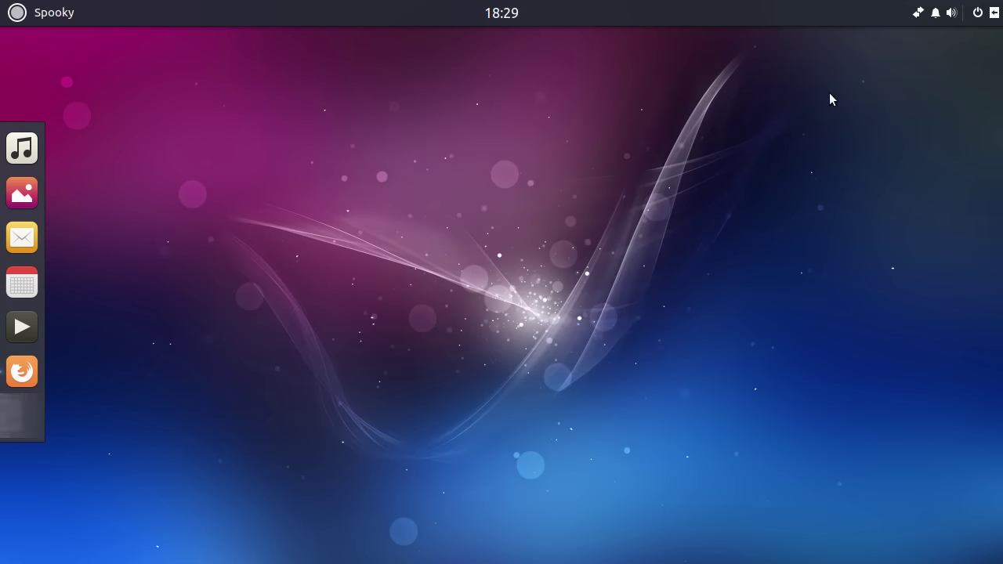
Open Budgie Settings from the Raven sidebar and try the Dark theme switch, leaving it on.
{"action": "left_click", "coordinate": [996, 13]}
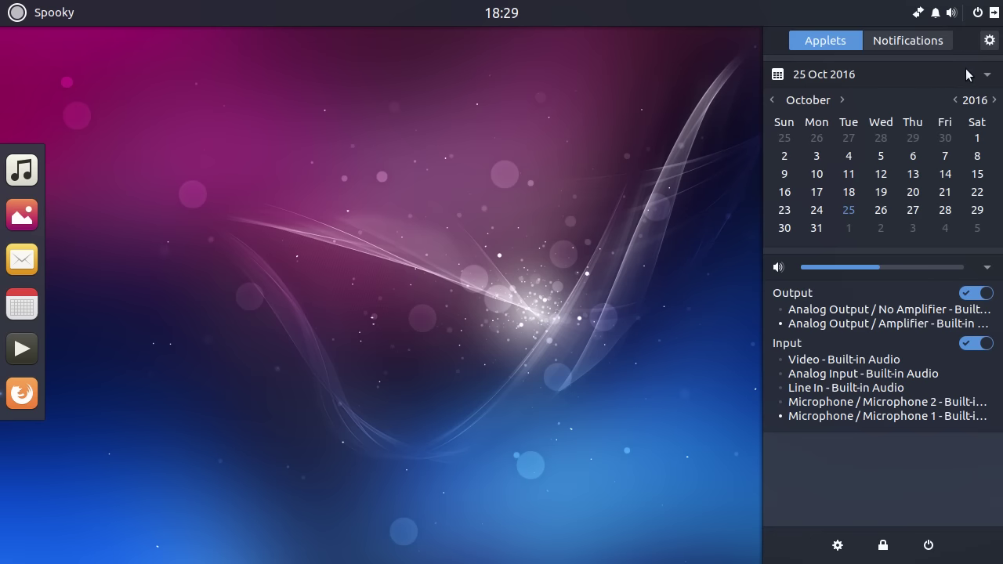
{"action": "left_click", "coordinate": [988, 39]}
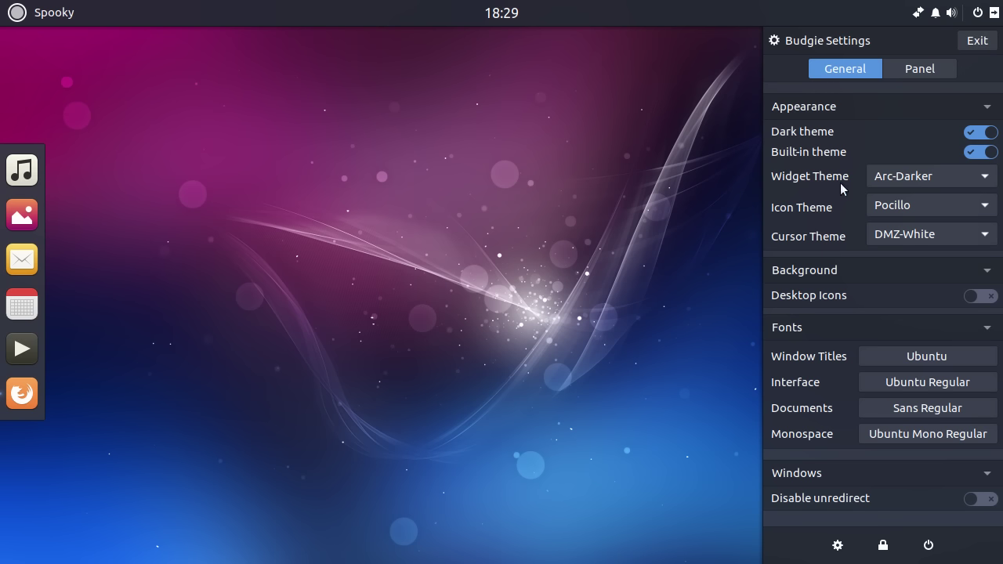
{"action": "left_click", "coordinate": [980, 134]}
{"action": "left_click", "coordinate": [981, 135]}
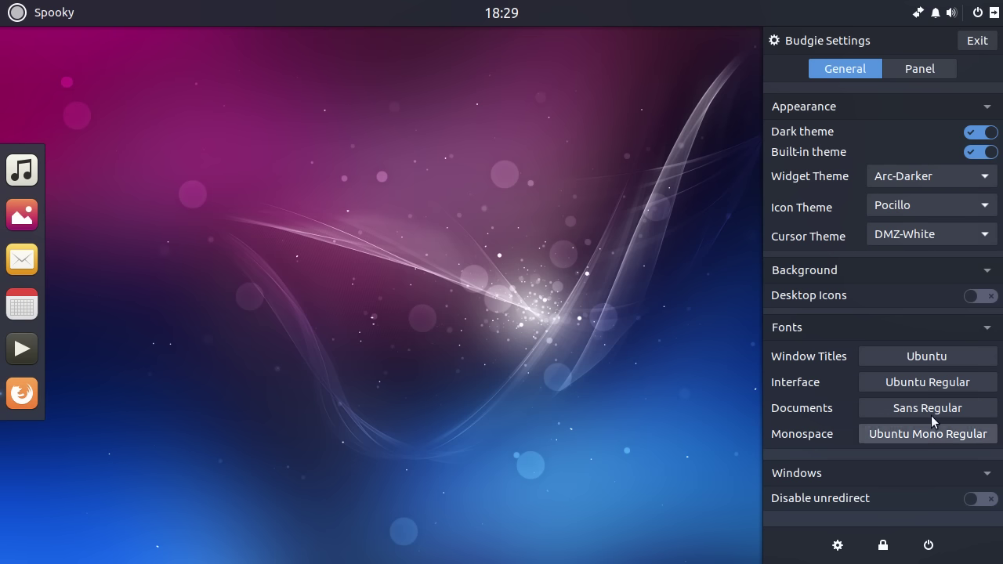
Compare the General and Panel pages of Budgie Settings, ending on the Panel page.
{"action": "left_click", "coordinate": [903, 69]}
{"action": "left_click", "coordinate": [868, 71]}
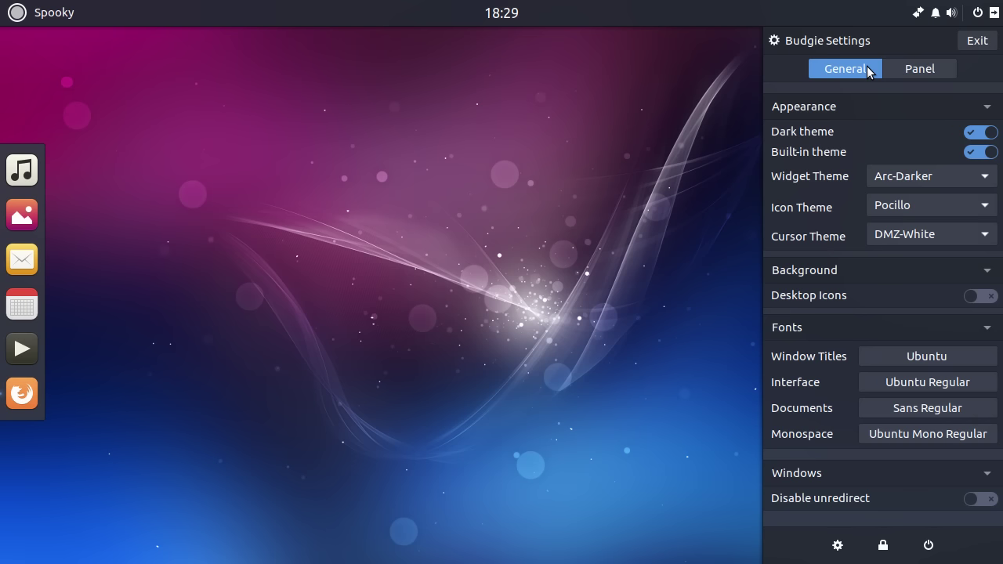
{"action": "left_click", "coordinate": [917, 69]}
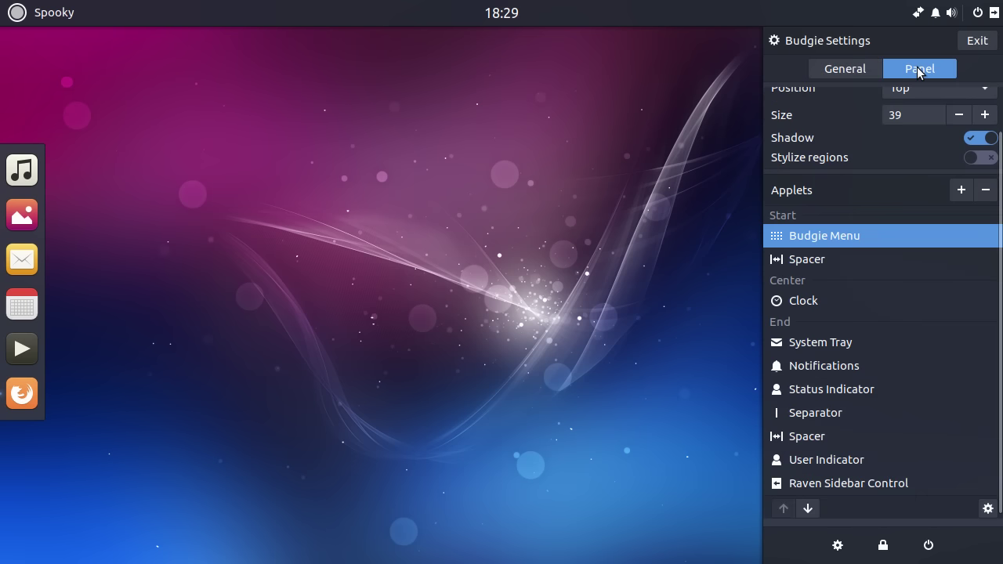
{"action": "left_click", "coordinate": [868, 70]}
{"action": "left_click", "coordinate": [915, 69]}
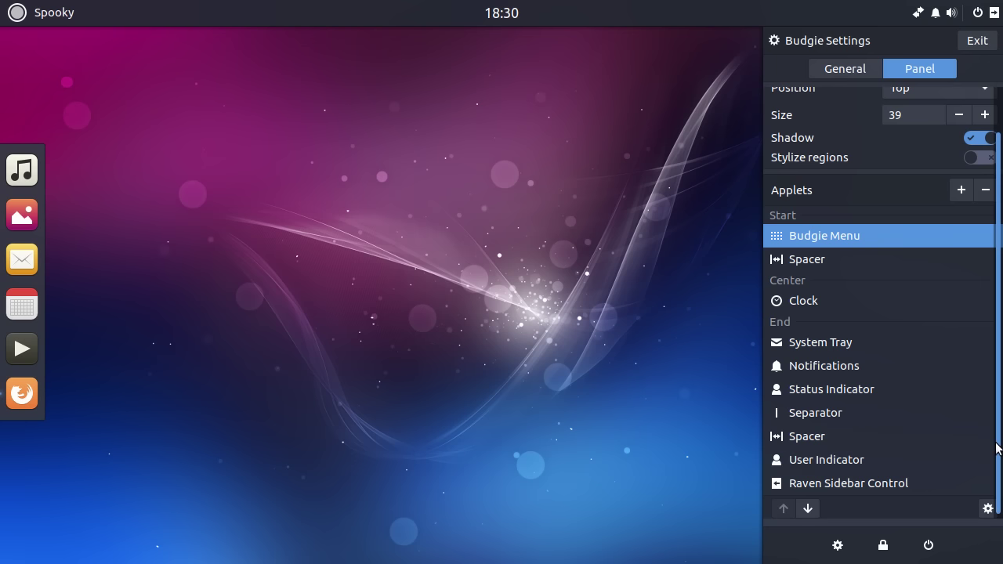
Check the list of managed panels, add a second panel, and look through the top panel's settings.
{"action": "scroll", "coordinate": [997, 439], "scroll_direction": "up", "scroll_amount": 2}
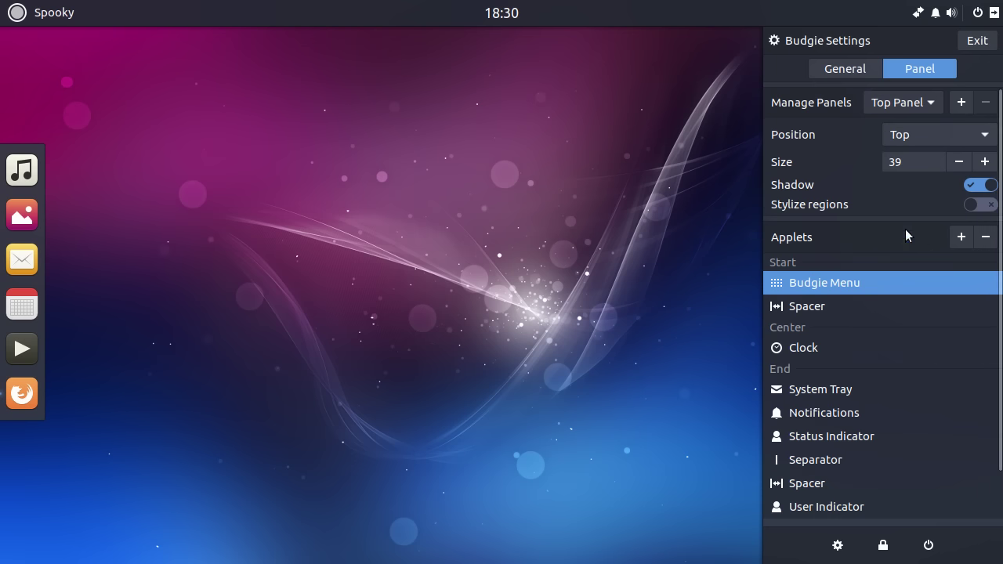
{"action": "left_click", "coordinate": [904, 101]}
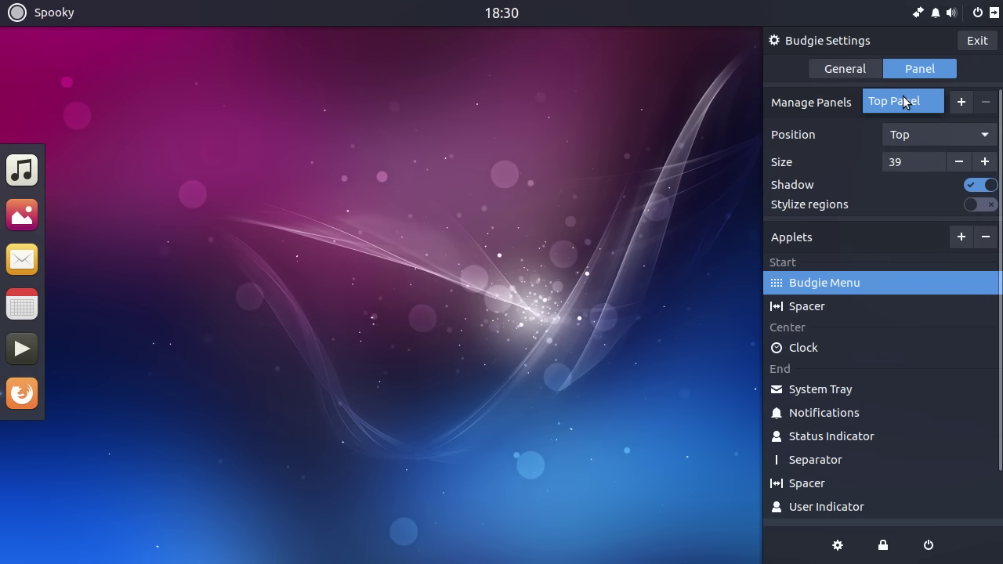
{"action": "left_click", "coordinate": [904, 101]}
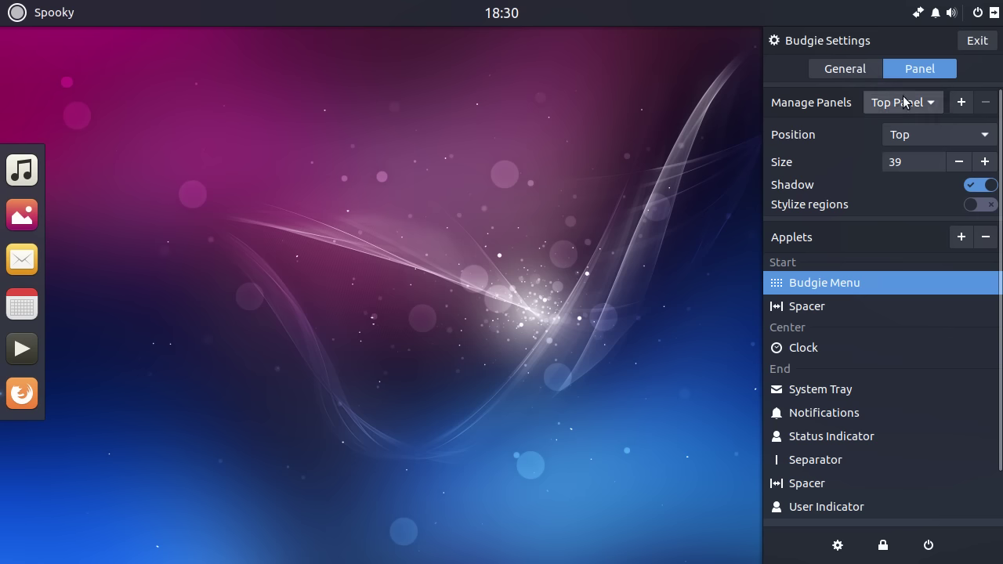
{"action": "left_click", "coordinate": [957, 103]}
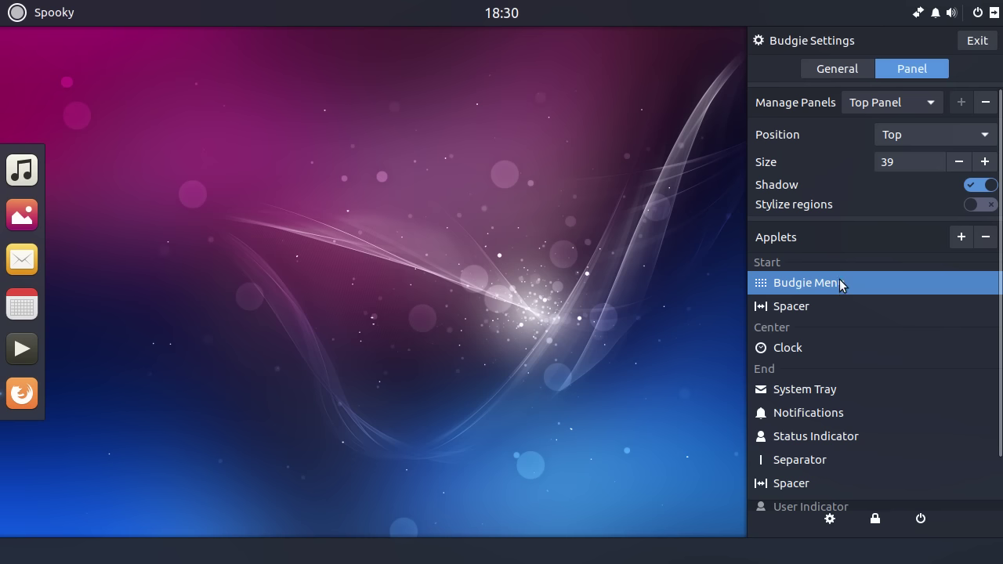
{"action": "left_click_drag", "start_coordinate": [998, 285], "coordinate": [998, 371]}
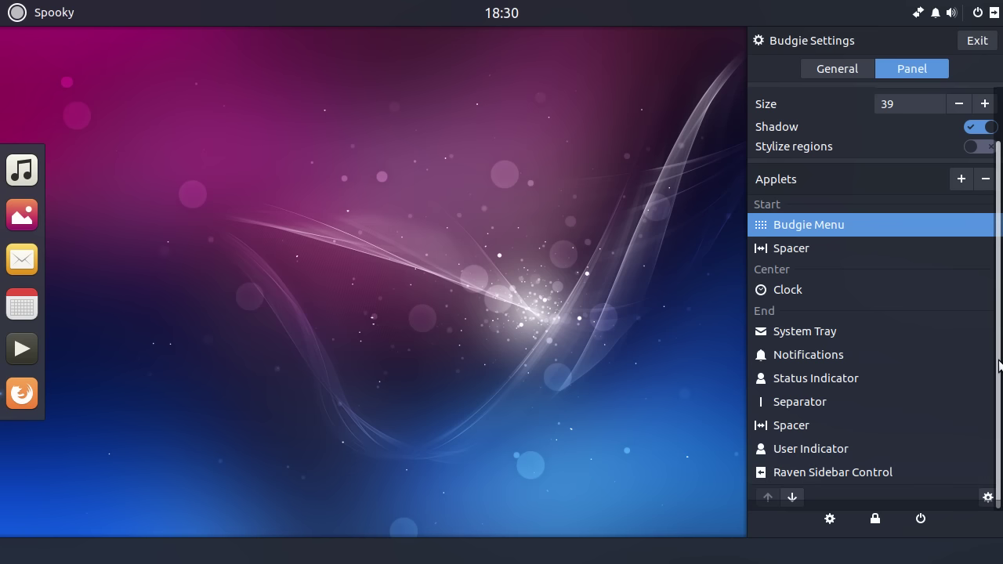
{"action": "left_click_drag", "start_coordinate": [998, 365], "coordinate": [992, 310]}
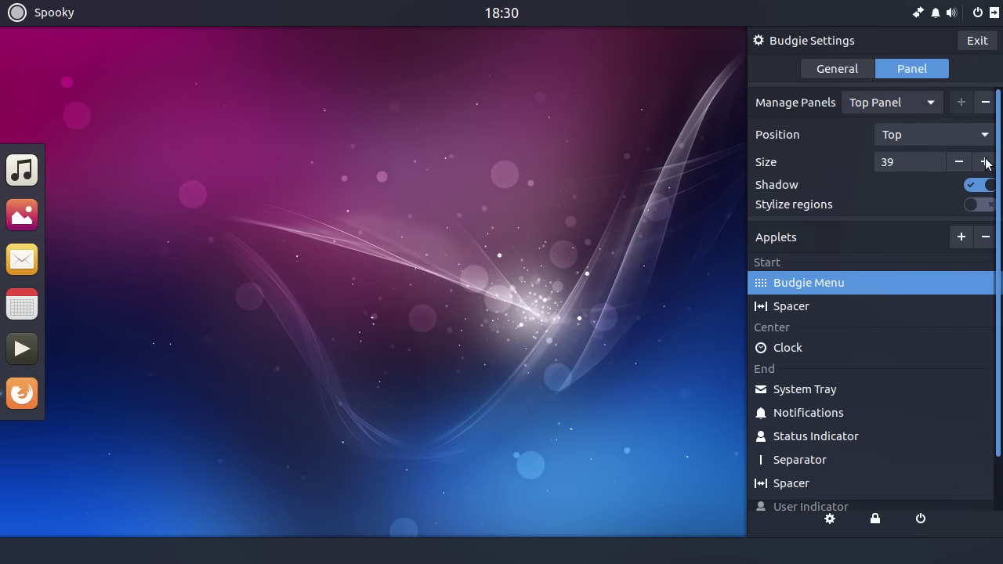
Add the Task List applet to the bottom panel from the list of available applets.
{"action": "left_click", "coordinate": [906, 102]}
{"action": "left_click", "coordinate": [900, 138]}
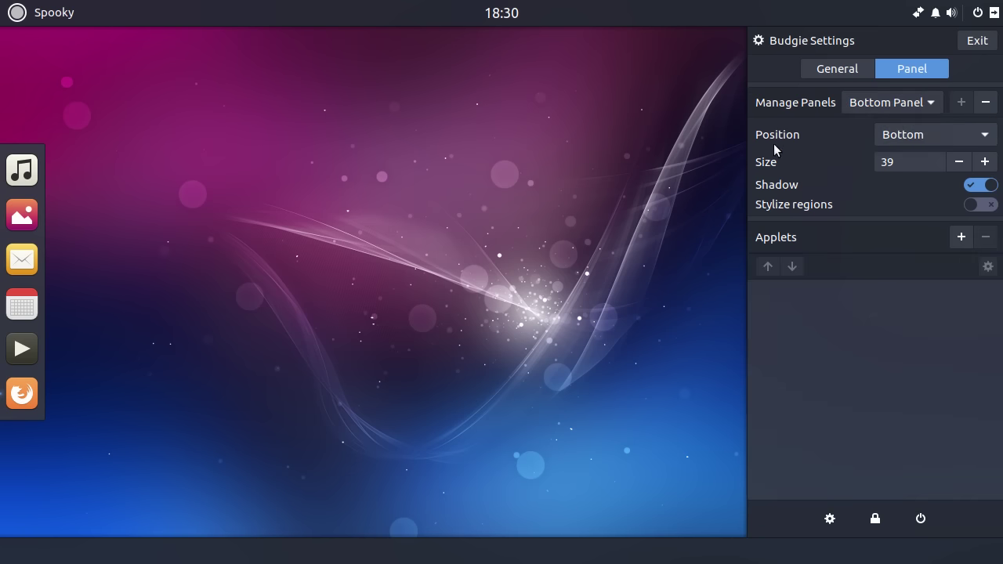
{"action": "left_click", "coordinate": [960, 237]}
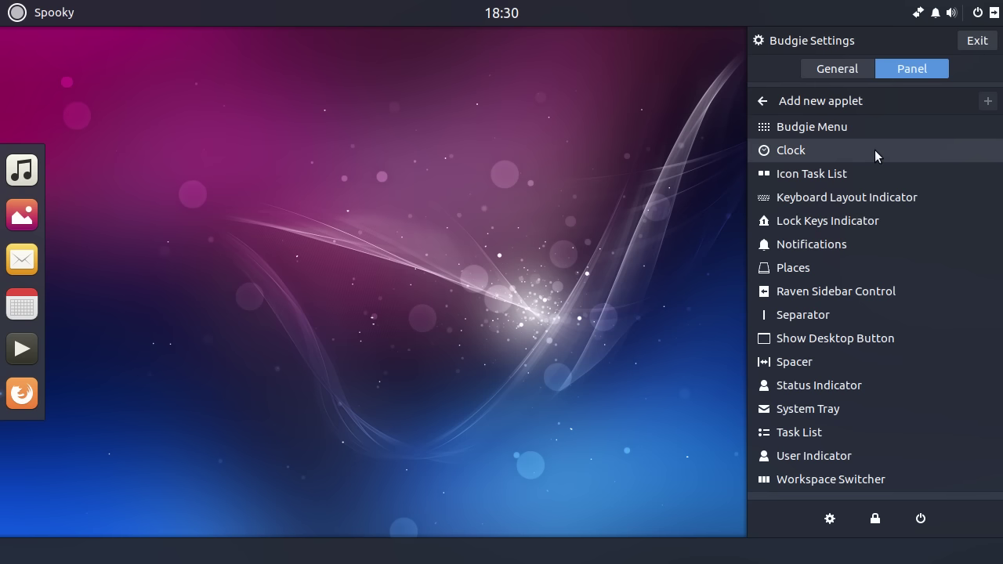
{"action": "left_click", "coordinate": [868, 176]}
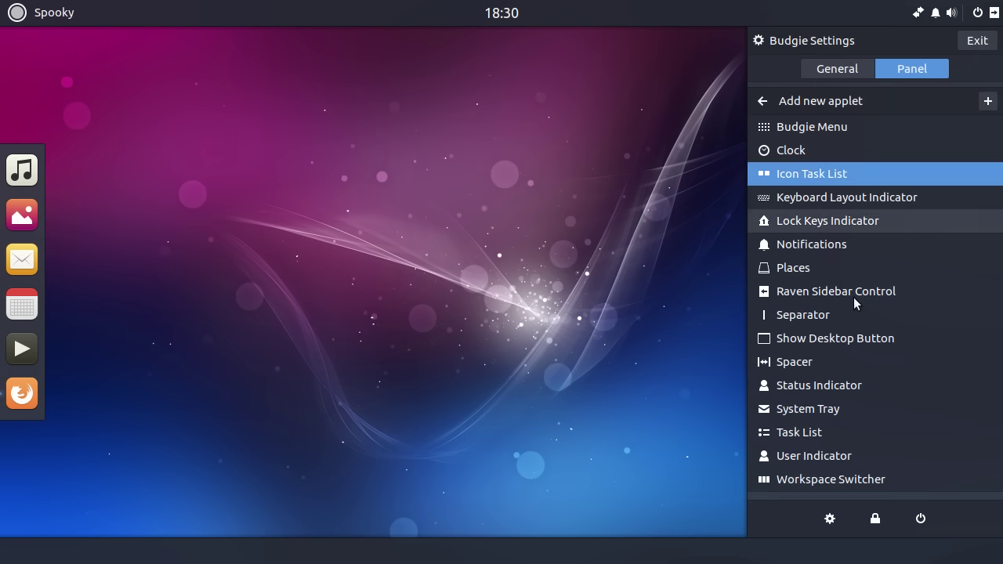
{"action": "left_click", "coordinate": [828, 429]}
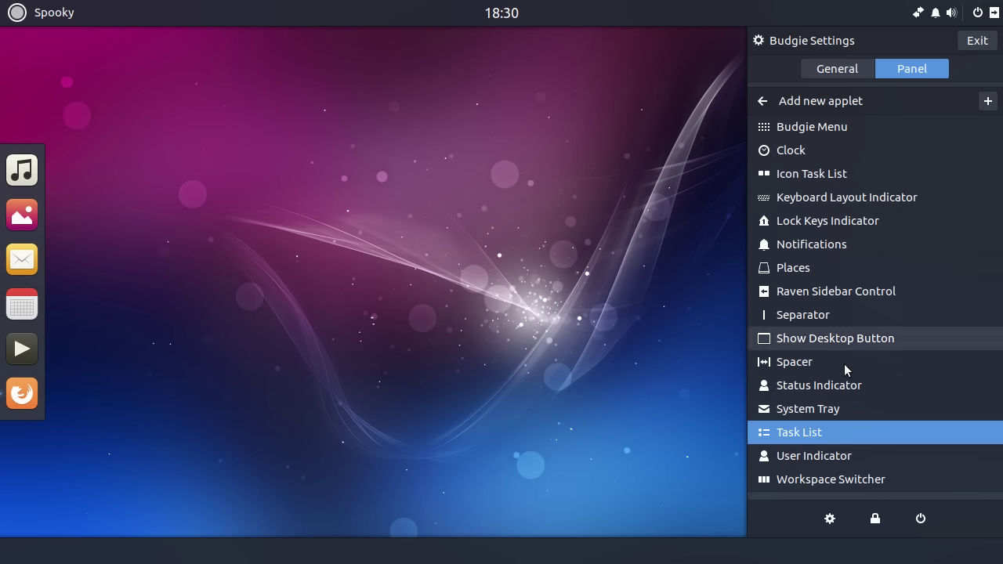
{"action": "left_click", "coordinate": [831, 435]}
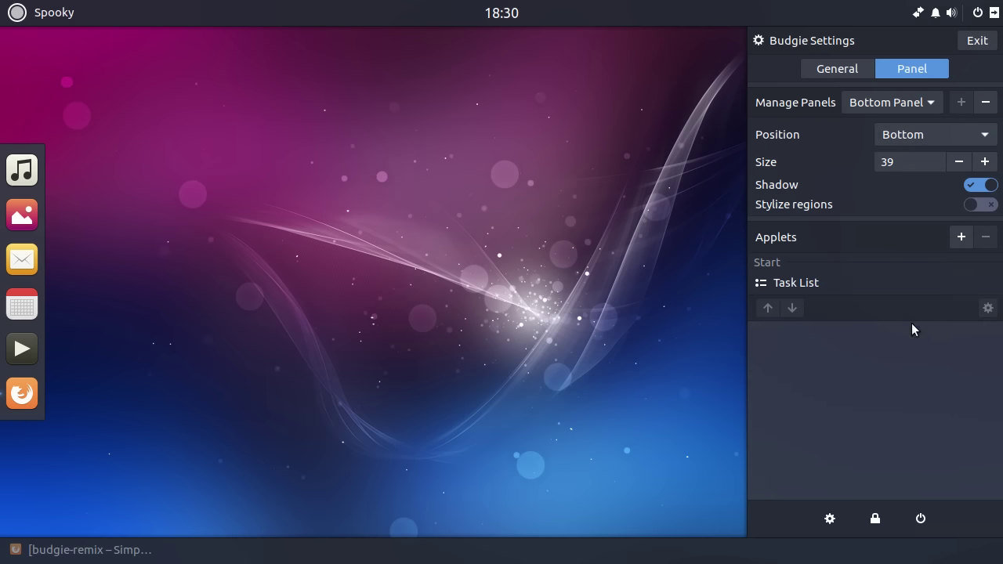
Try the bottom panel's Task List applet in the Center and End sections, and return it to Start.
{"action": "left_click", "coordinate": [831, 280]}
{"action": "left_click", "coordinate": [790, 317]}
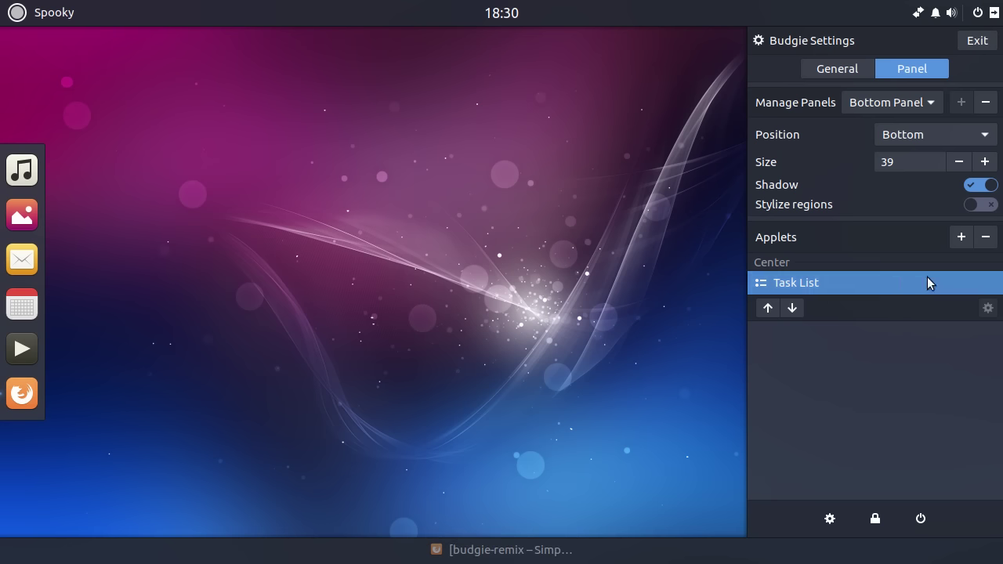
{"action": "left_click", "coordinate": [792, 307]}
{"action": "left_click", "coordinate": [767, 307]}
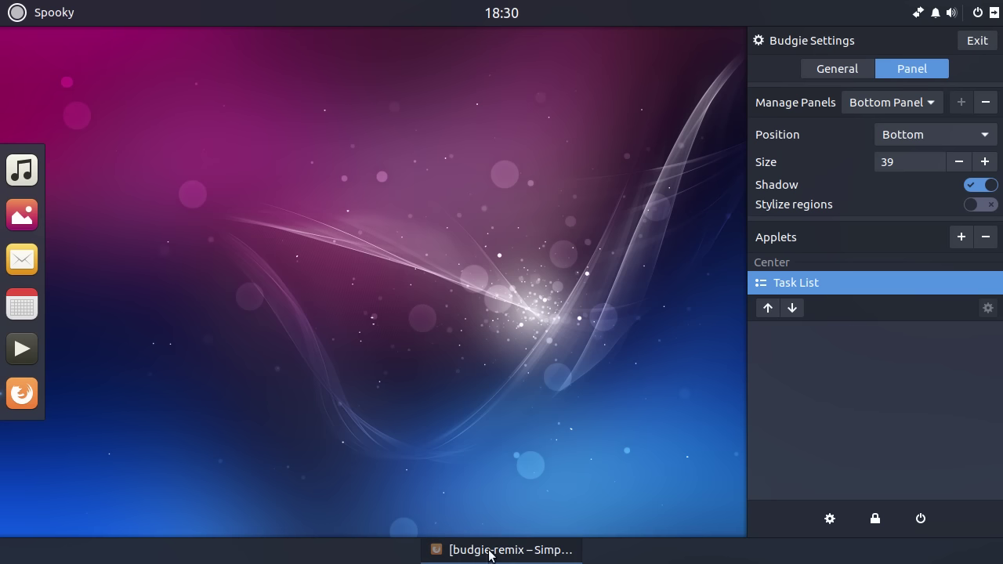
{"action": "left_click", "coordinate": [792, 307]}
{"action": "left_click", "coordinate": [768, 307]}
{"action": "left_click", "coordinate": [767, 307]}
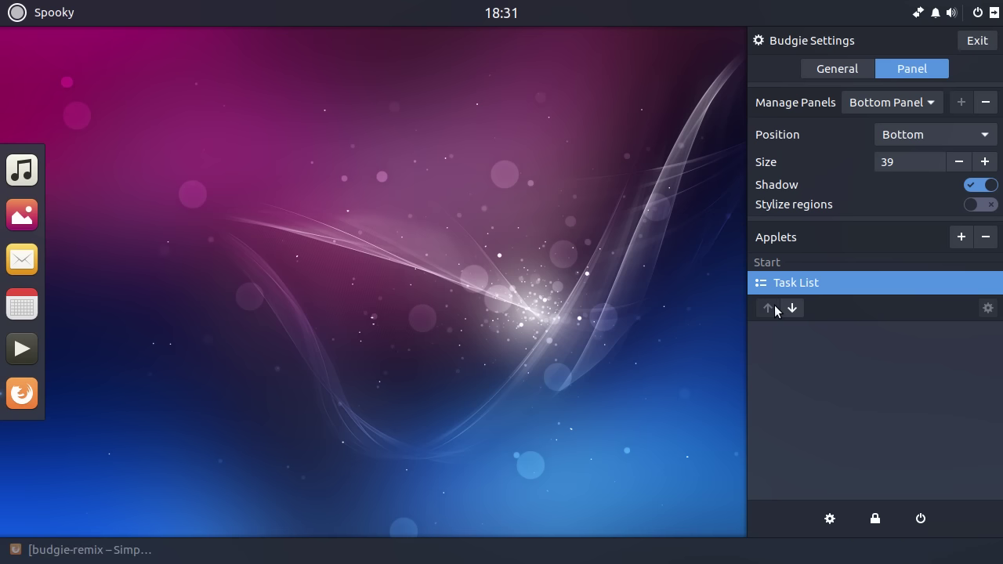
Open a Terminal window from the application menu, move it around the desktop, and close it.
{"action": "left_click", "coordinate": [490, 320]}
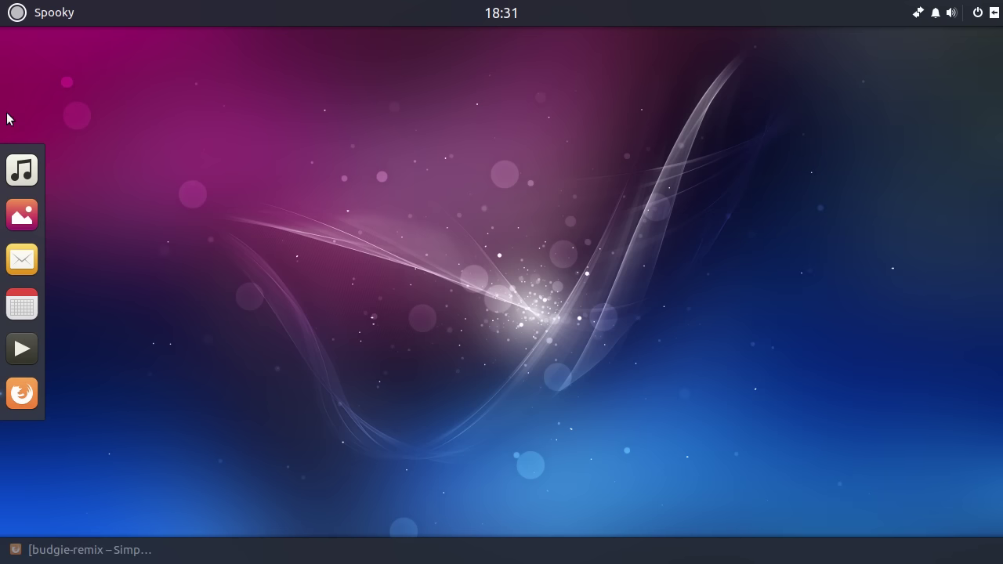
{"action": "left_click", "coordinate": [15, 12]}
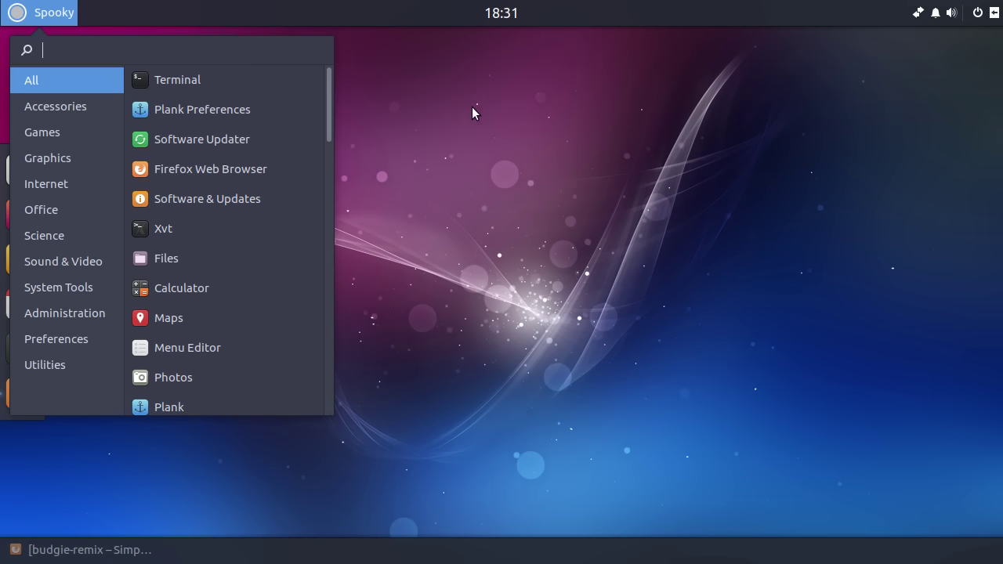
{"action": "left_click", "coordinate": [242, 82]}
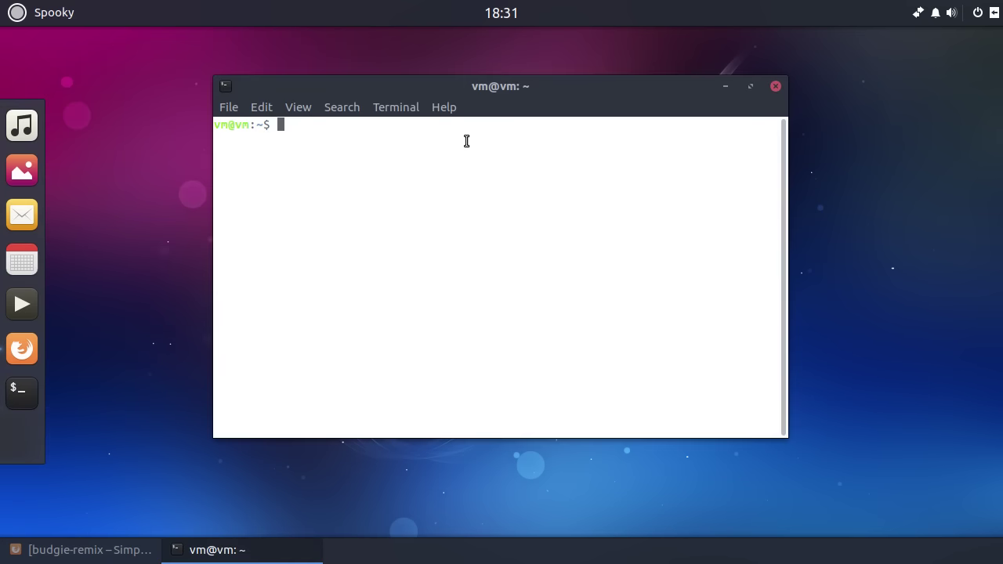
{"action": "left_click_drag", "start_coordinate": [526, 85], "coordinate": [540, 91]}
{"action": "double_click", "coordinate": [539, 90]}
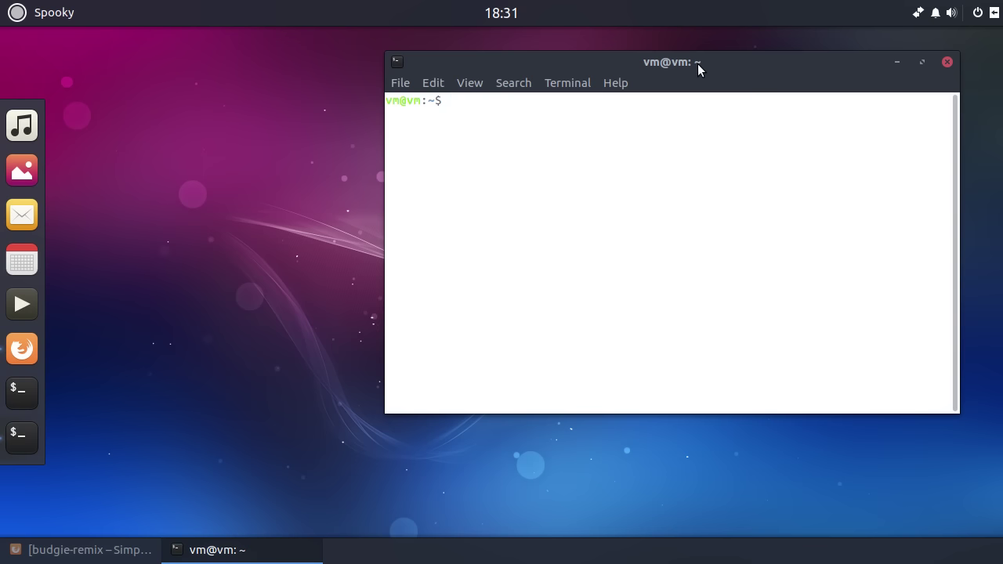
{"action": "left_click_drag", "start_coordinate": [836, 63], "coordinate": [550, 77]}
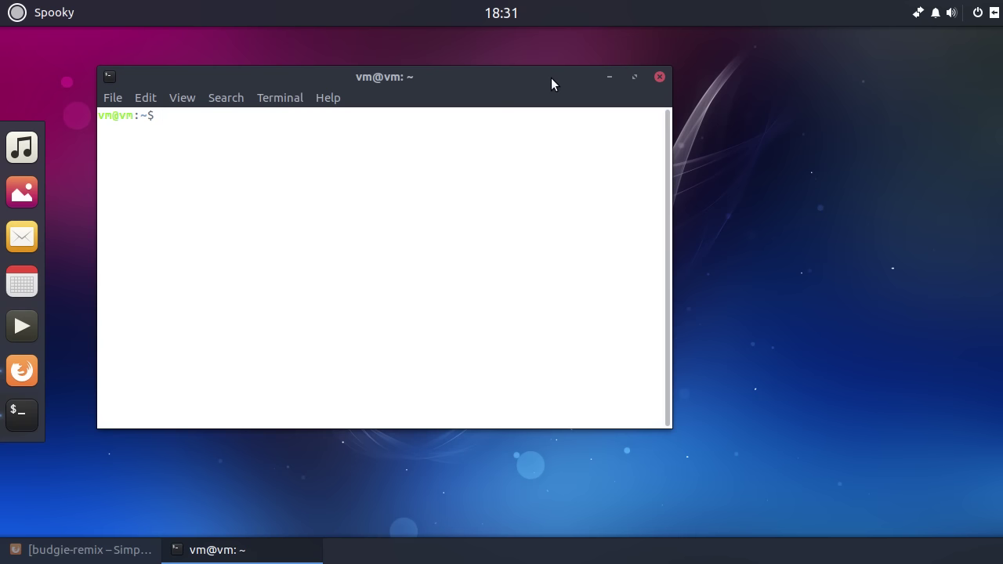
{"action": "left_click_drag", "start_coordinate": [381, 84], "coordinate": [220, 72]}
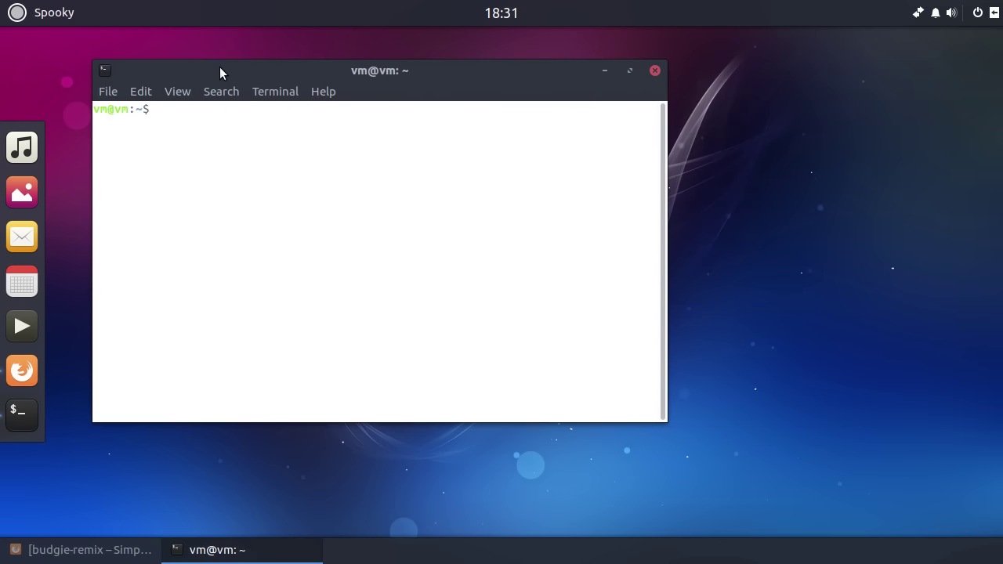
{"action": "left_click", "coordinate": [655, 70]}
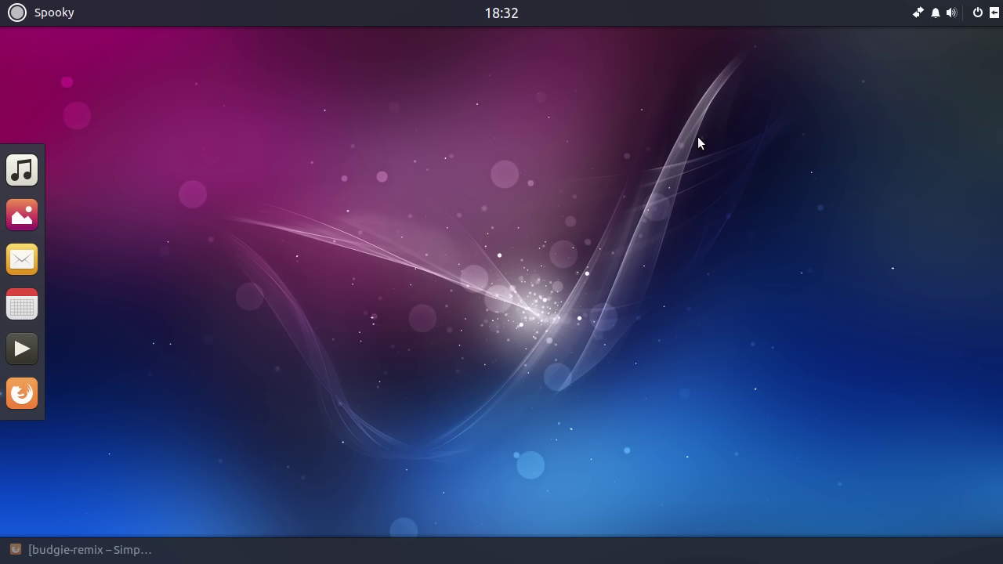
Look through the application menu's categories from Games to System Tools to see the preinstalled programs.
{"action": "left_click", "coordinate": [55, 16]}
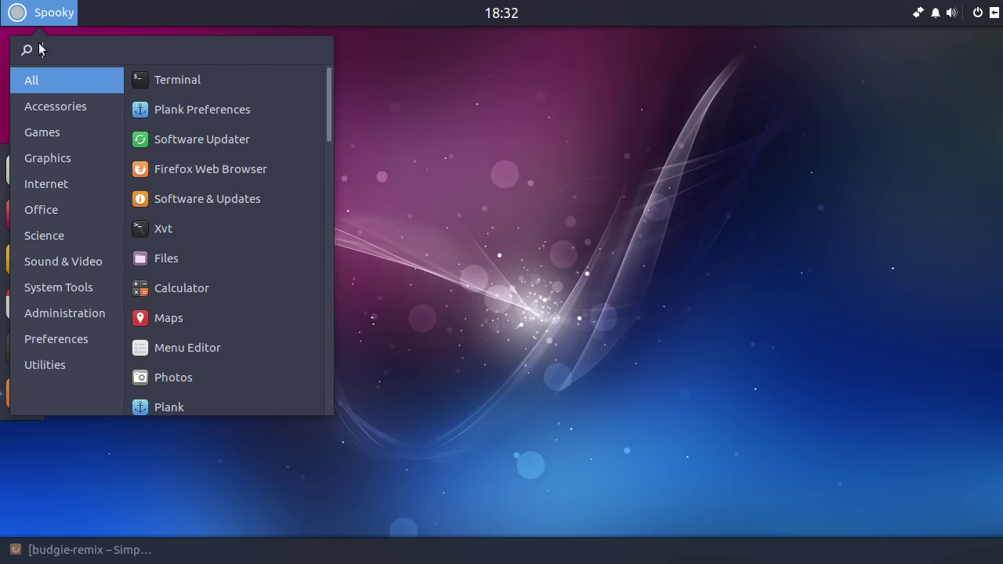
{"action": "left_click", "coordinate": [53, 188]}
{"action": "left_click", "coordinate": [42, 132]}
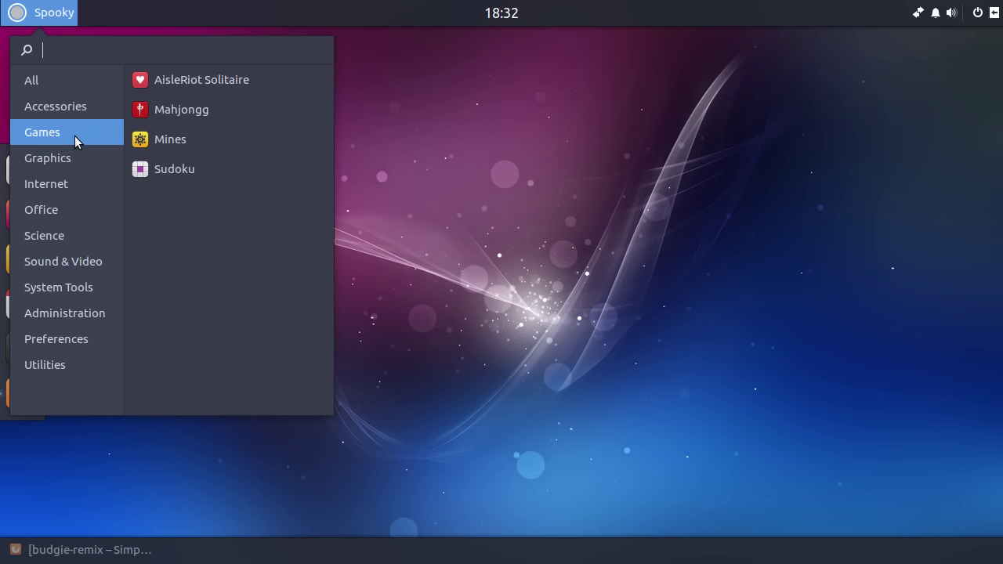
{"action": "left_click", "coordinate": [66, 159]}
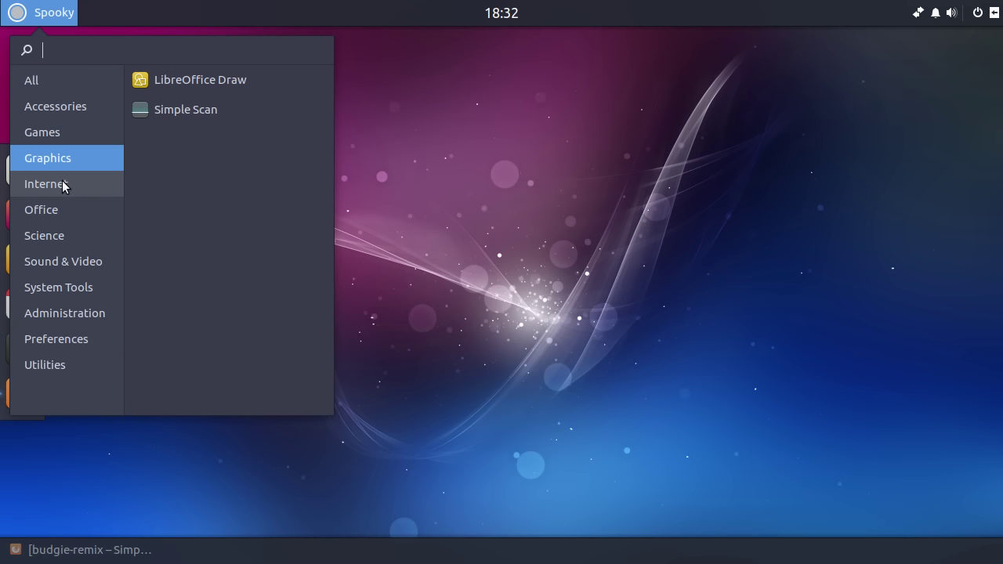
{"action": "left_click", "coordinate": [63, 185]}
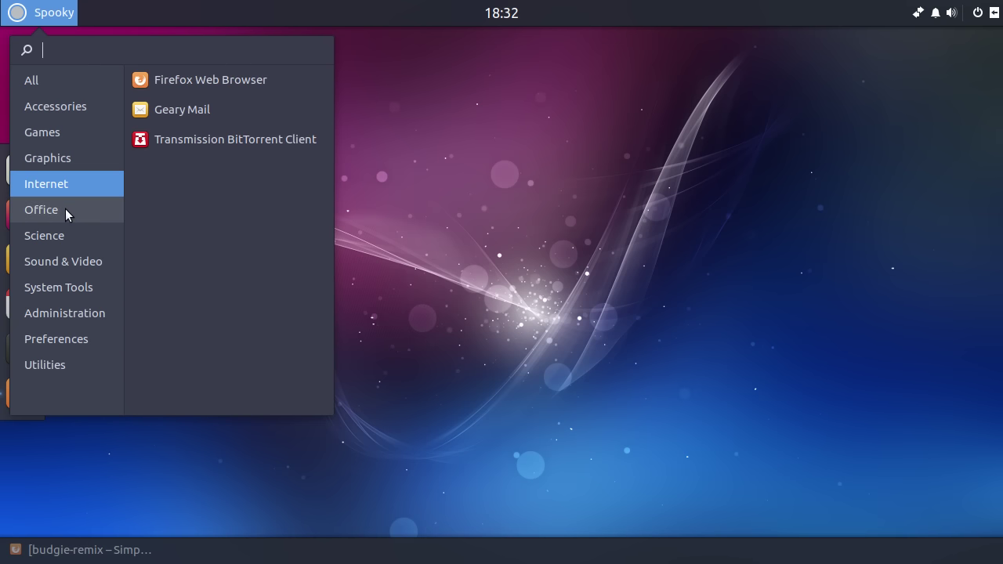
{"action": "left_click", "coordinate": [68, 213]}
{"action": "left_click", "coordinate": [70, 235]}
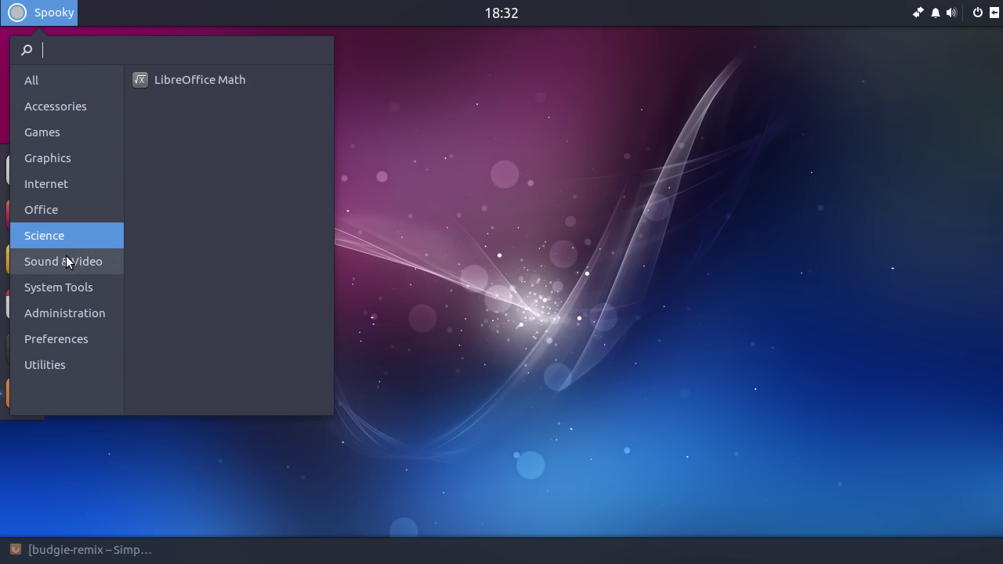
{"action": "left_click", "coordinate": [66, 258]}
{"action": "left_click", "coordinate": [65, 287]}
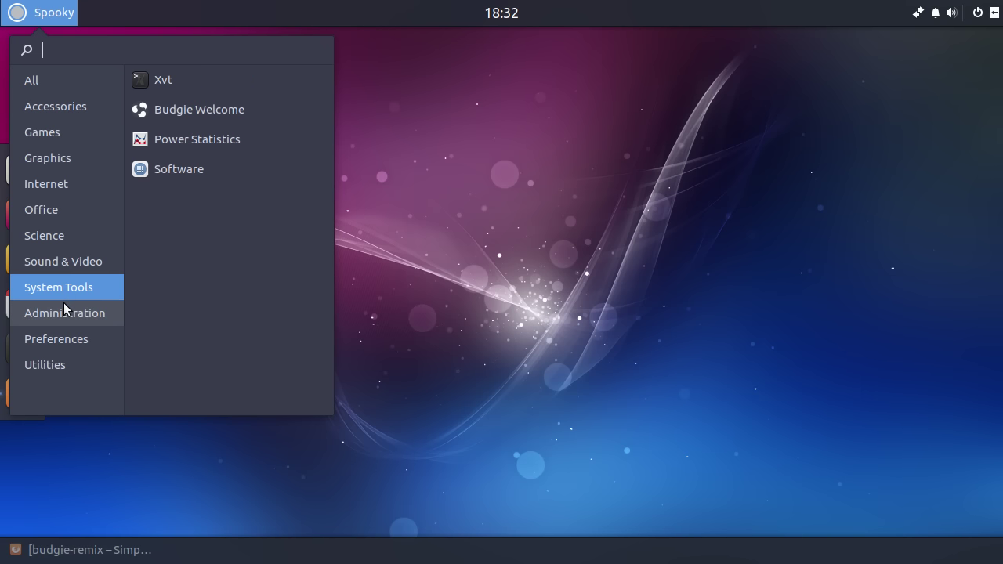
Open Budgie Welcome, launch the Software Center from it, and check for available updates.
{"action": "left_click", "coordinate": [180, 109]}
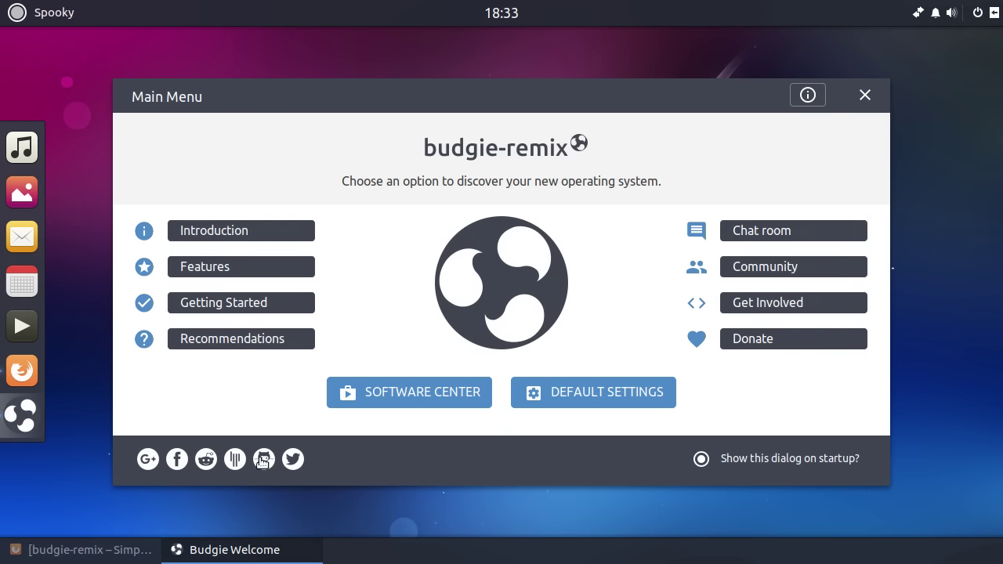
{"action": "left_click", "coordinate": [429, 400]}
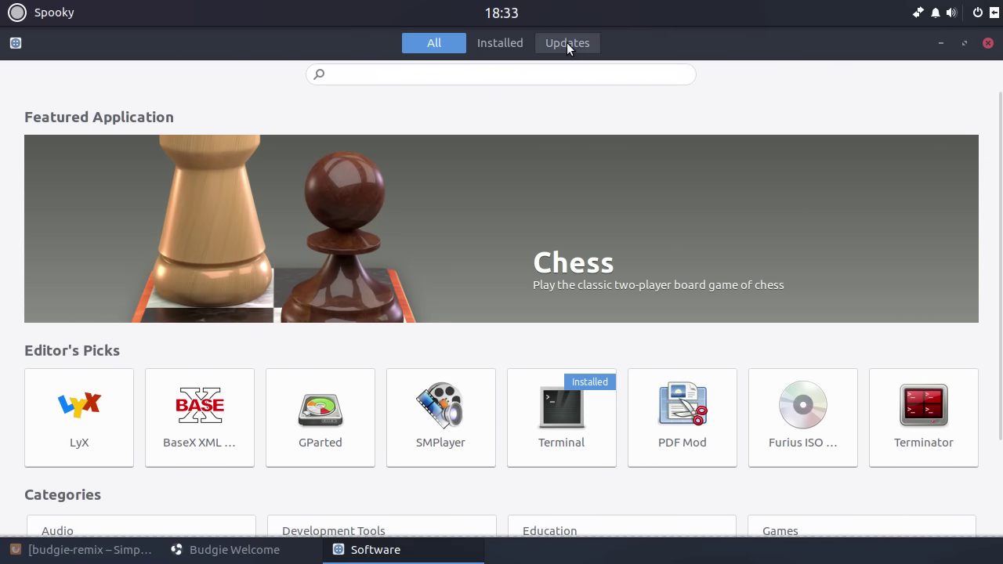
{"action": "left_click", "coordinate": [566, 43]}
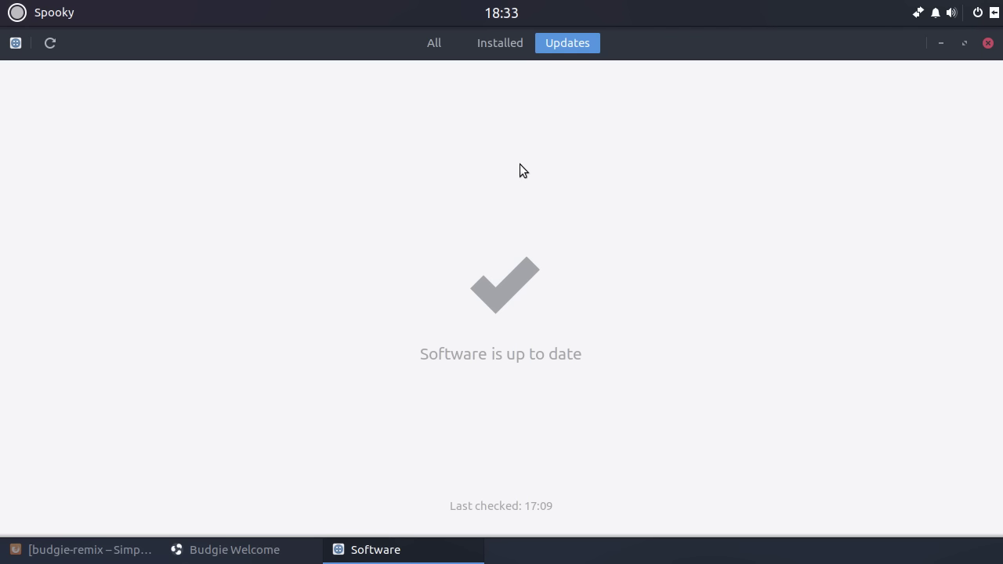
Return to the full Software catalogue and look through its featured application, editor's picks and categories.
{"action": "left_click", "coordinate": [449, 47]}
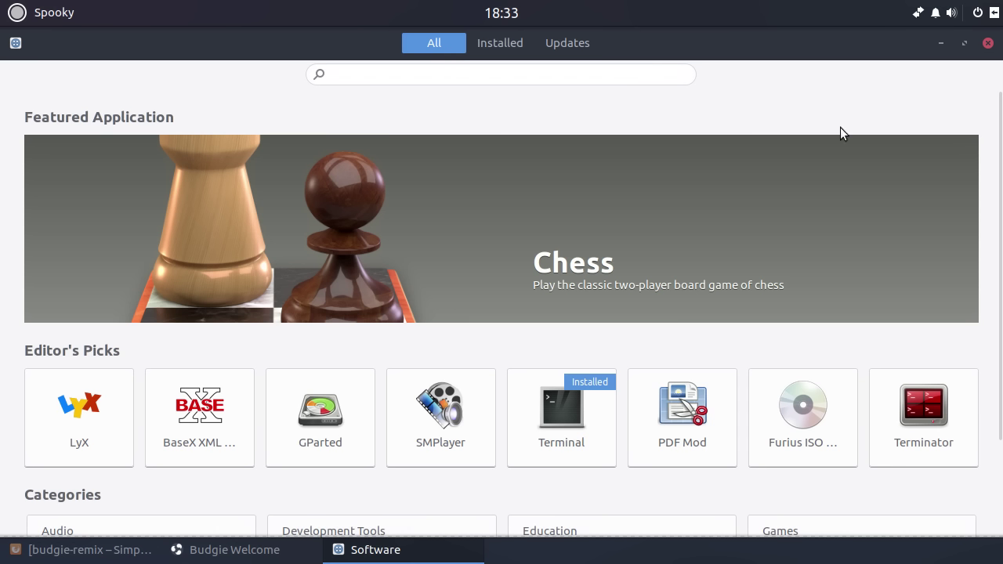
{"action": "scroll", "coordinate": [997, 195], "scroll_direction": "down", "scroll_amount": 1}
{"action": "scroll", "coordinate": [987, 235], "scroll_direction": "down", "scroll_amount": 5}
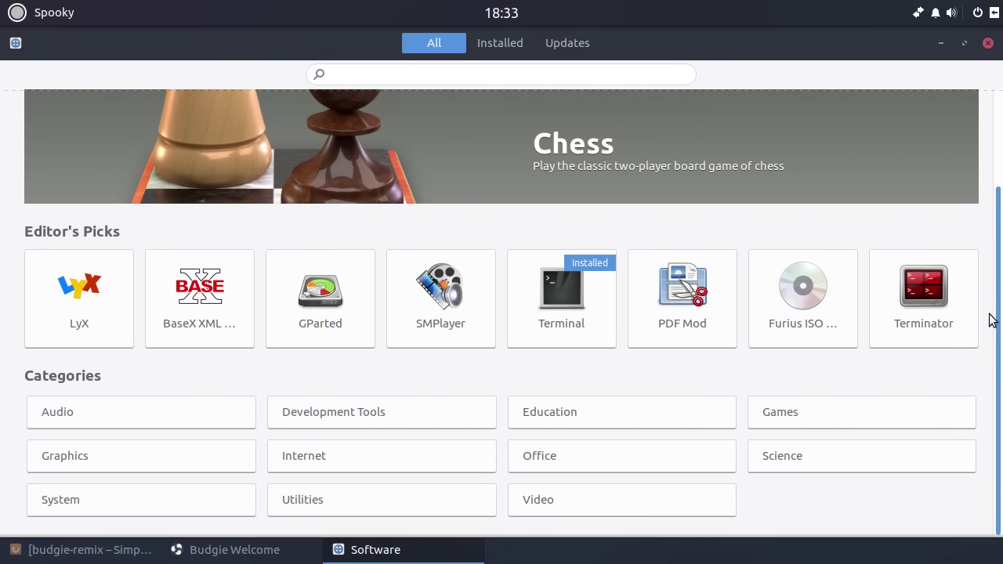
{"action": "scroll", "coordinate": [985, 235], "scroll_direction": "up", "scroll_amount": 5}
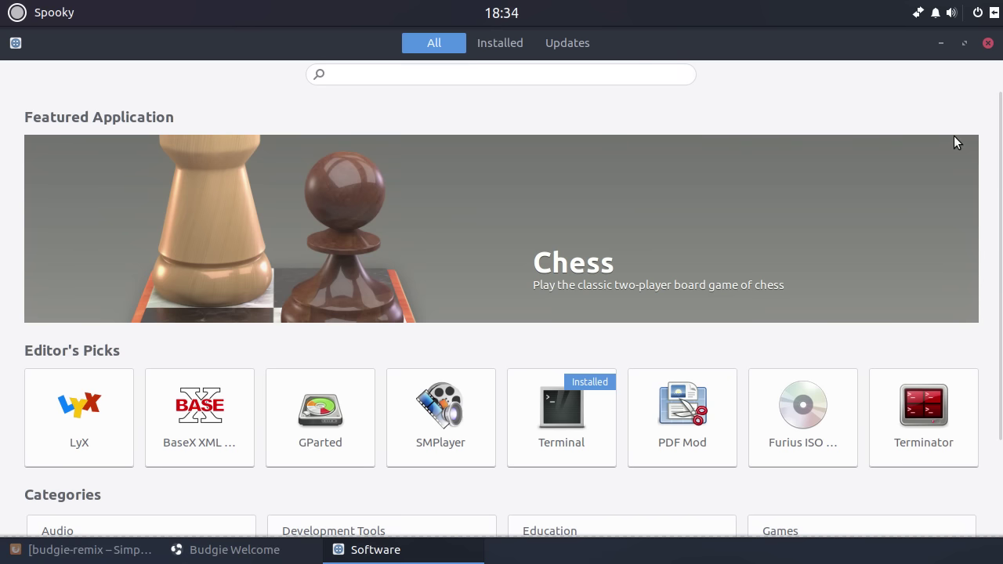
{"action": "left_click_drag", "start_coordinate": [998, 123], "coordinate": [993, 266]}
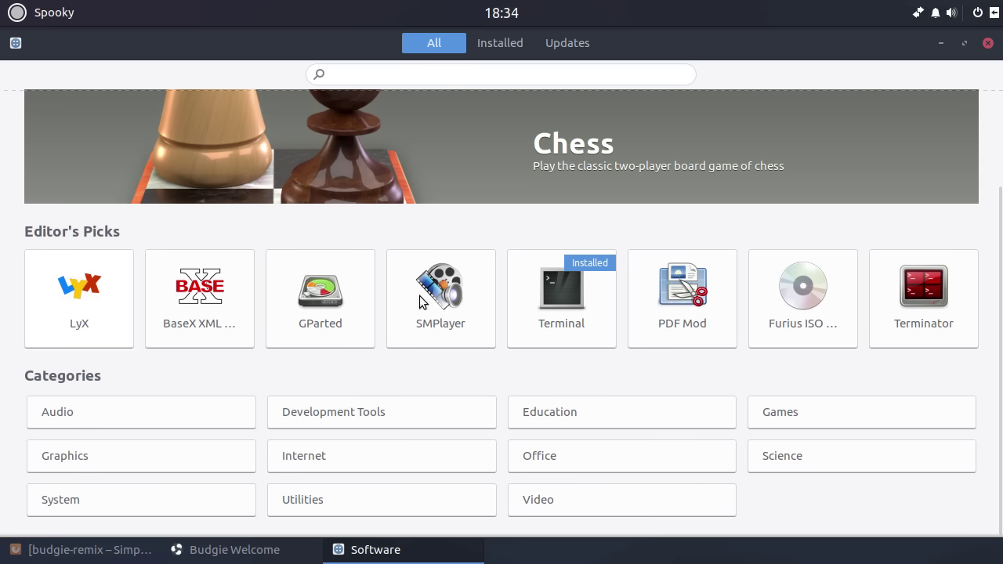
Browse the Internet category's All, Web Browser, Other, Telephony, Remote Access and P2P listings, ending on All.
{"action": "left_click", "coordinate": [334, 454]}
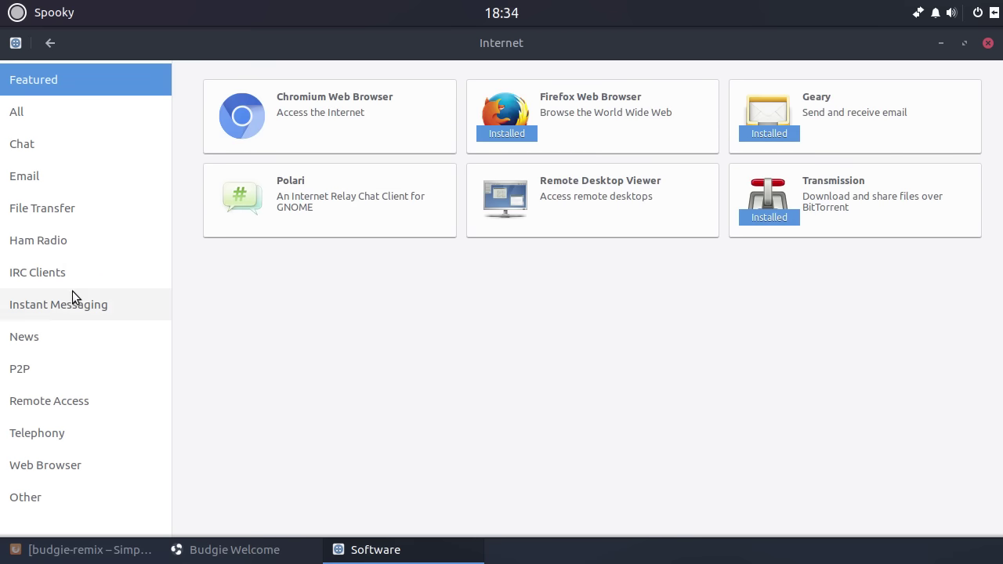
{"action": "left_click", "coordinate": [64, 114]}
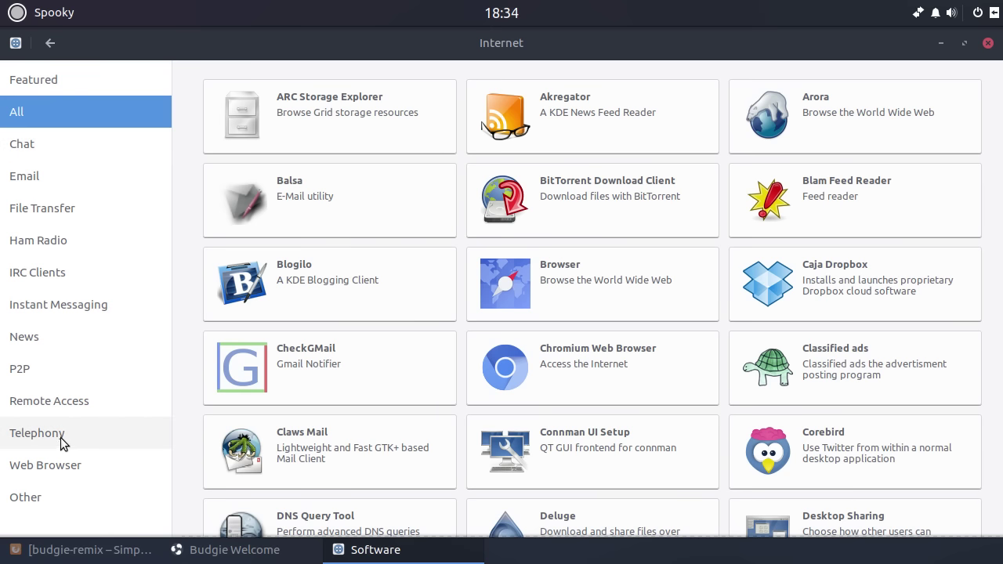
{"action": "left_click", "coordinate": [51, 464]}
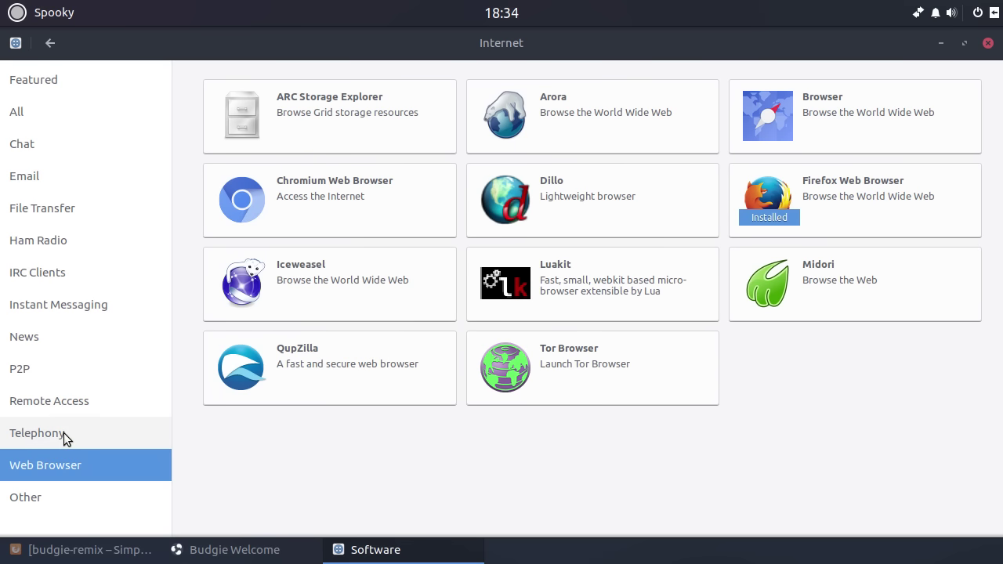
{"action": "left_click", "coordinate": [53, 485]}
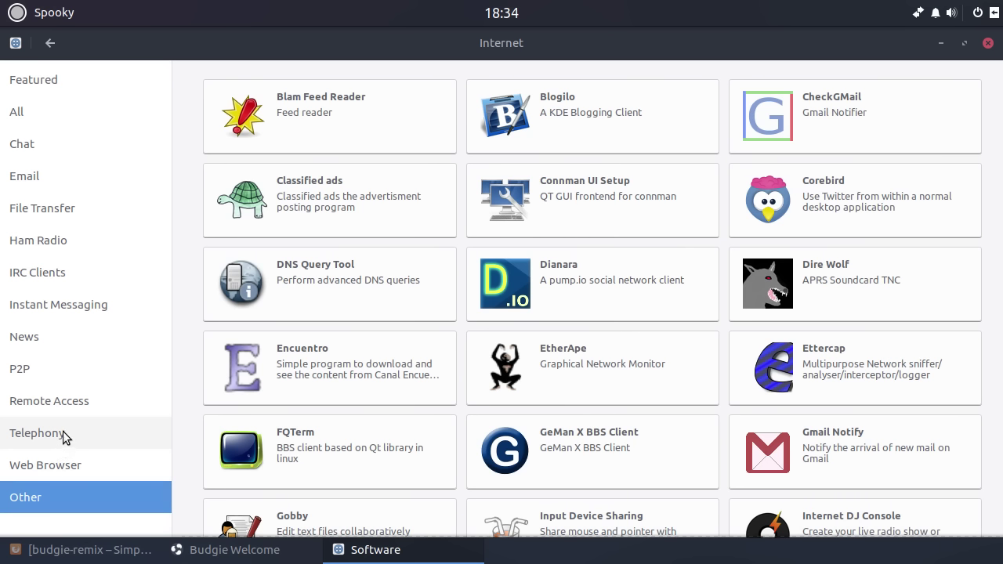
{"action": "left_click", "coordinate": [63, 431]}
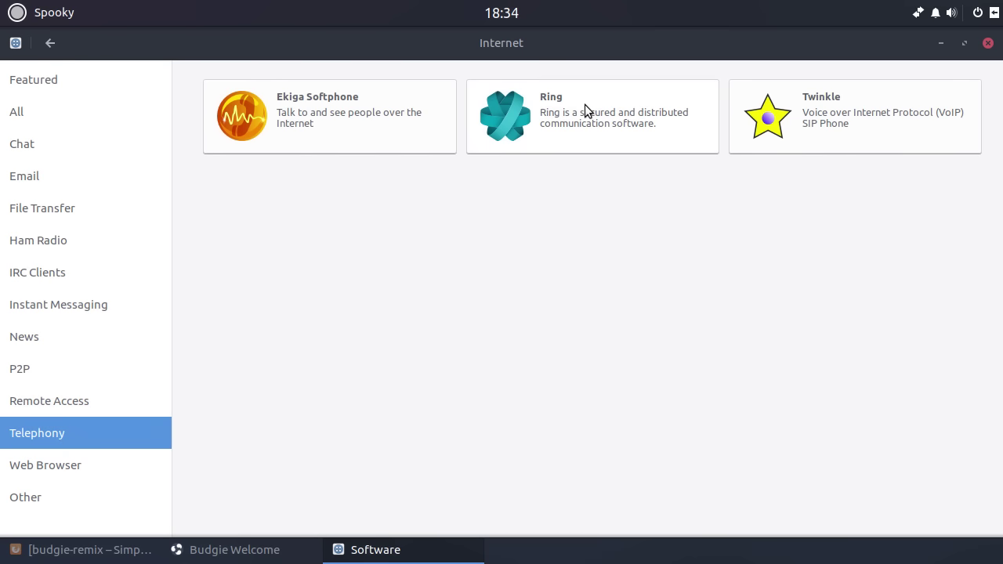
{"action": "left_click", "coordinate": [117, 404]}
{"action": "left_click", "coordinate": [107, 363]}
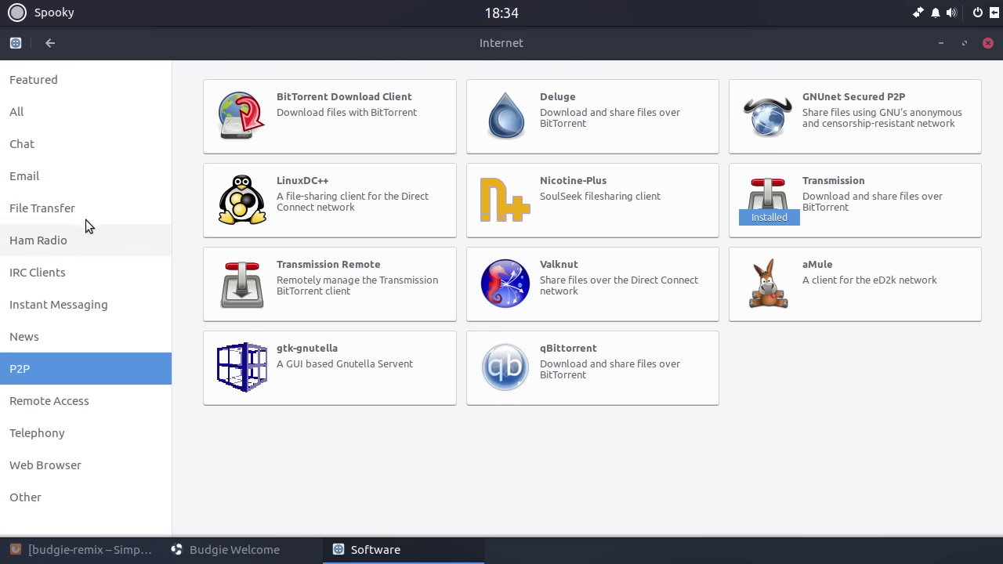
{"action": "left_click", "coordinate": [63, 114]}
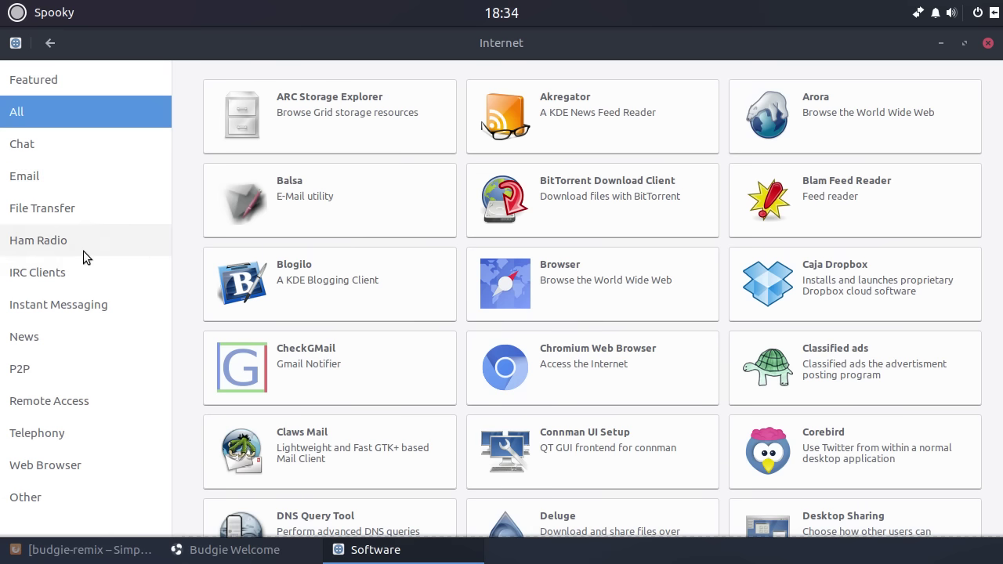
Compare the Internet category's Featured listing with its All listing, and look through part of the complete list.
{"action": "left_click", "coordinate": [63, 73]}
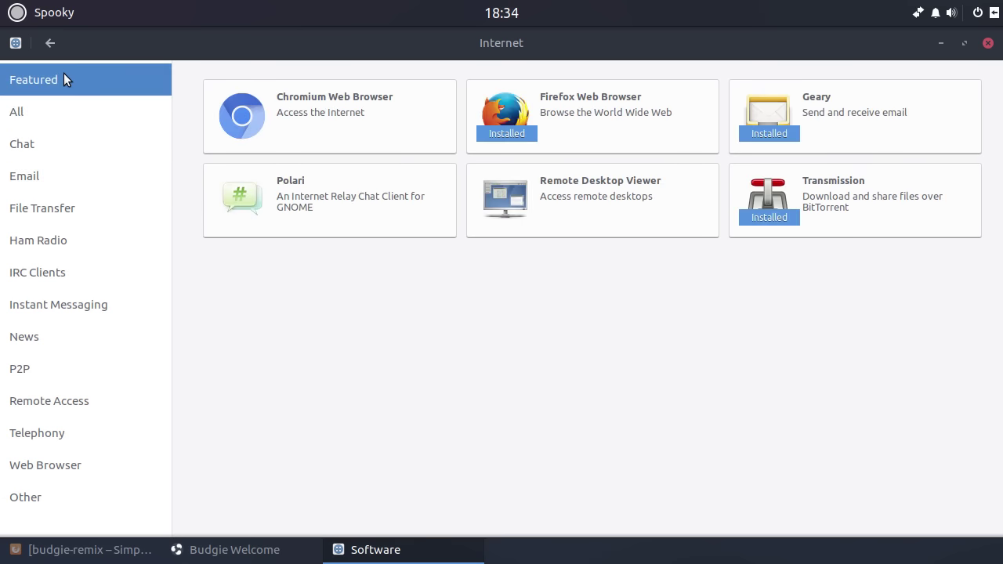
{"action": "left_click", "coordinate": [58, 116]}
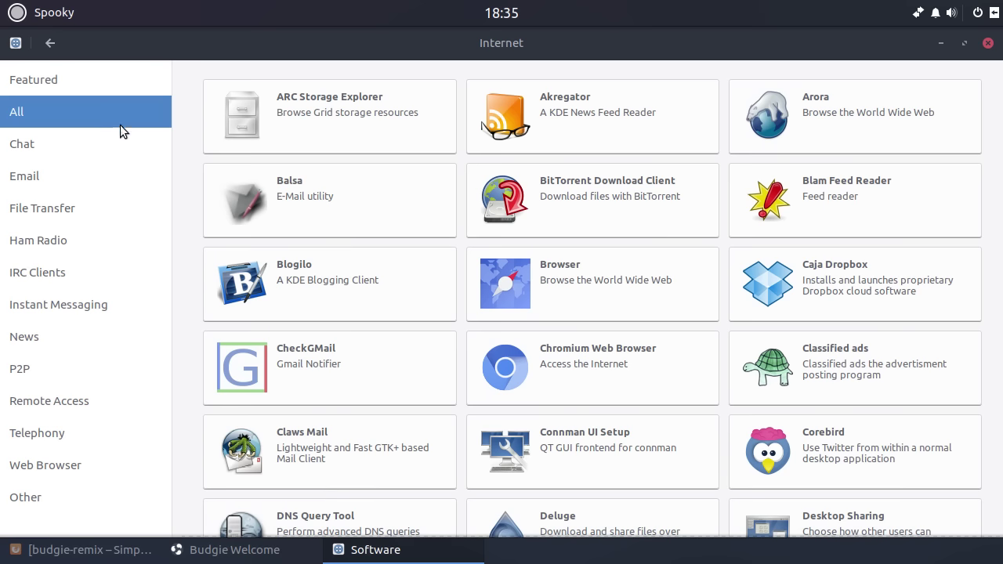
{"action": "left_click_drag", "start_coordinate": [1000, 89], "coordinate": [974, 235]}
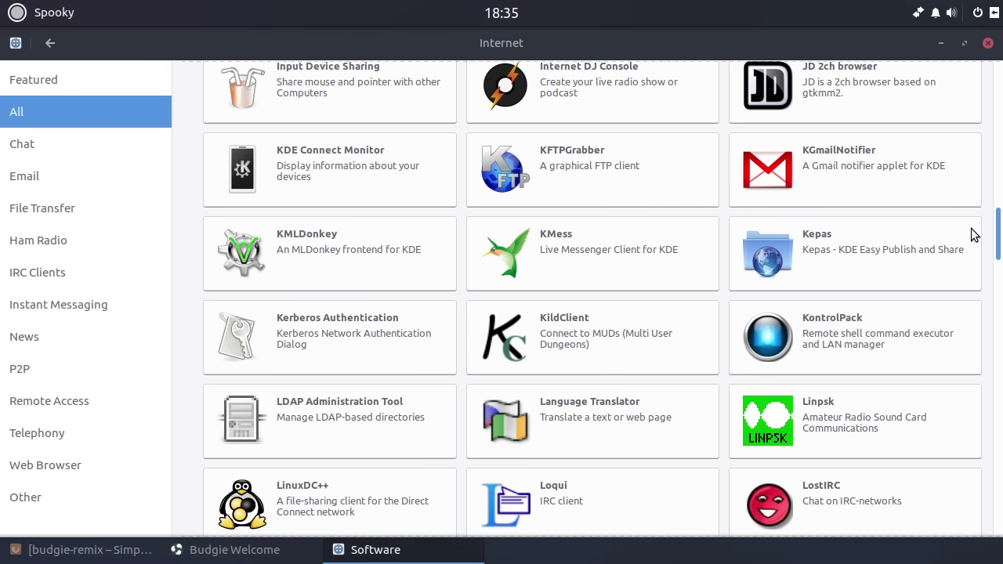
{"action": "left_click_drag", "start_coordinate": [974, 235], "coordinate": [976, 217]}
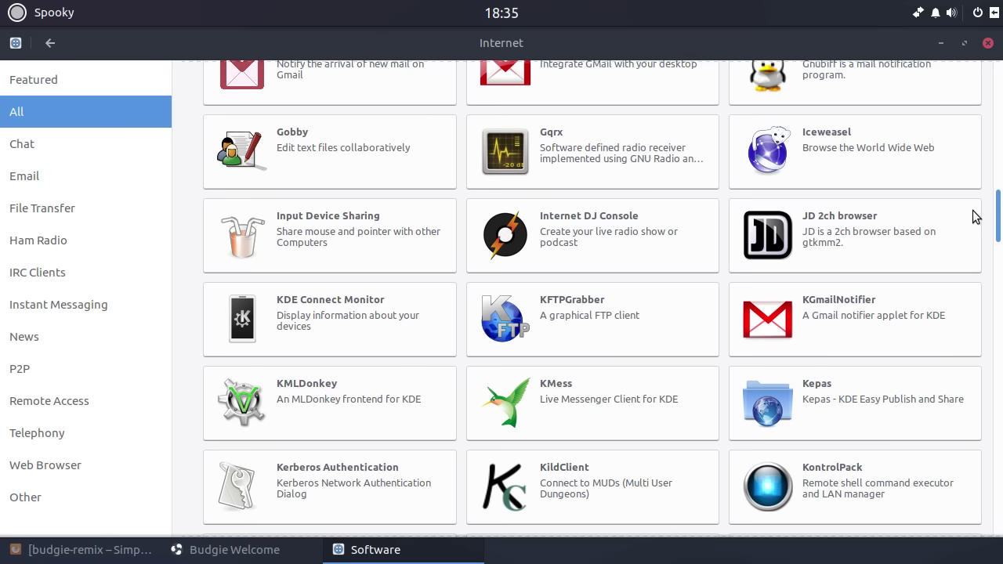
{"action": "scroll", "coordinate": [975, 217], "scroll_direction": "down", "scroll_amount": 1}
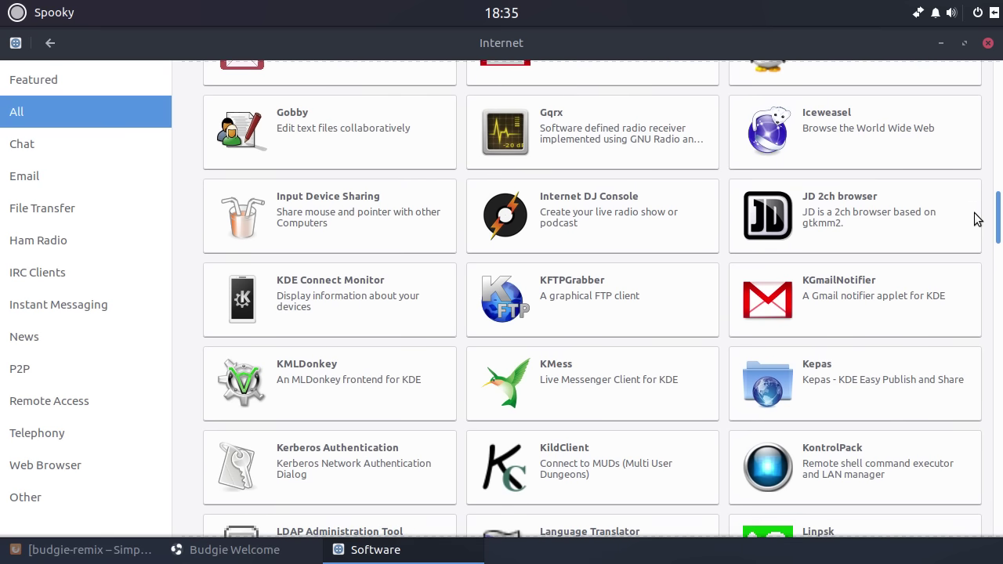
{"action": "scroll", "coordinate": [975, 227], "scroll_direction": "down", "scroll_amount": 1}
{"action": "scroll", "coordinate": [975, 233], "scroll_direction": "down", "scroll_amount": 3}
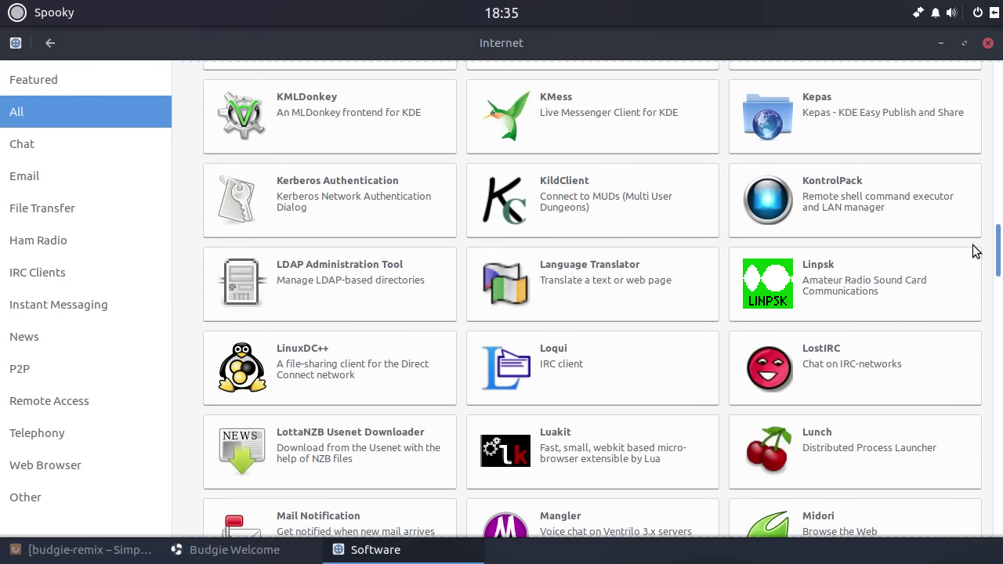
Browse the Internet category's Chat, Email, News, Instant Messaging, Ham Radio, IRC Clients, Telephony and Web Browser listings.
{"action": "left_click", "coordinate": [38, 135]}
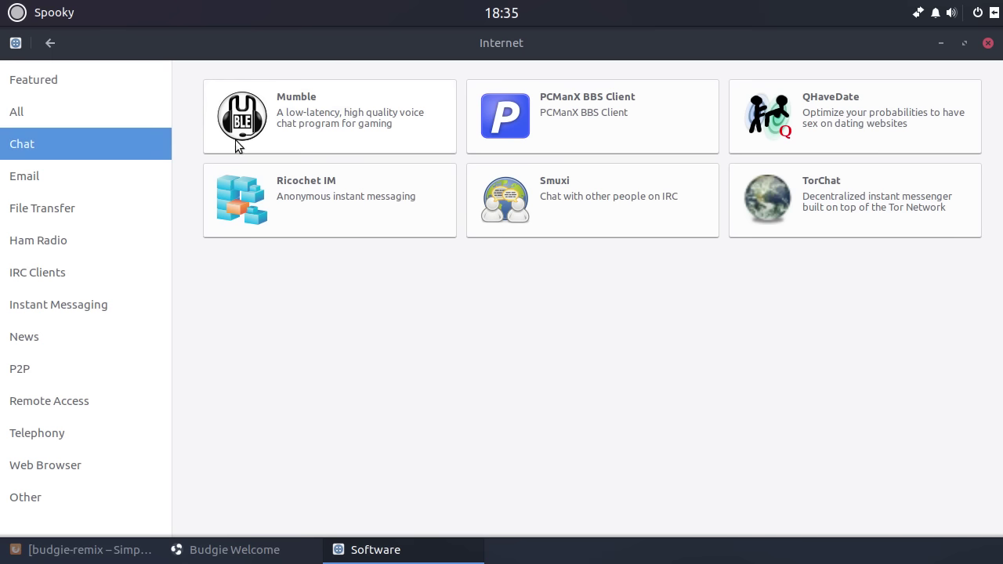
{"action": "left_click", "coordinate": [80, 179]}
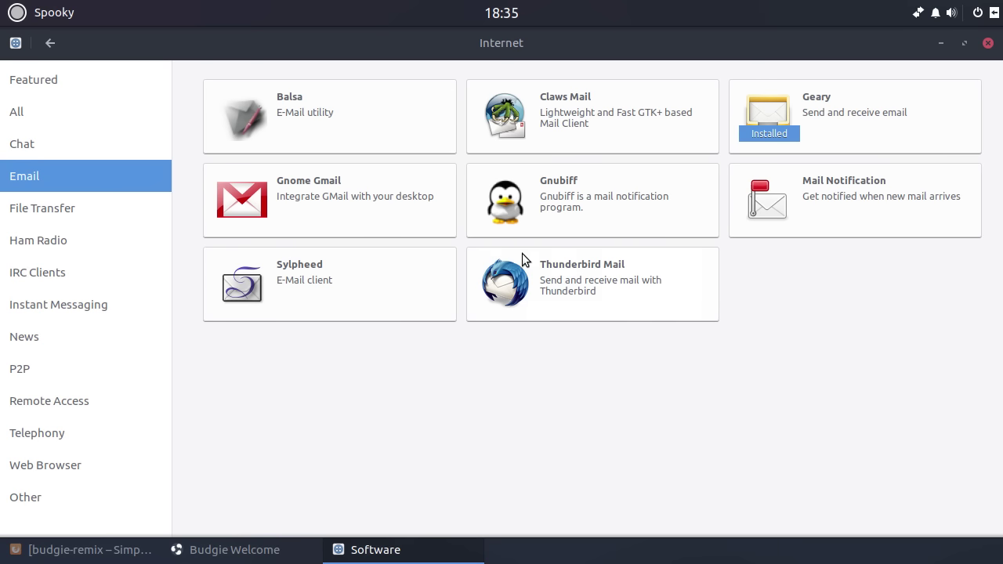
{"action": "left_click", "coordinate": [47, 335]}
{"action": "left_click", "coordinate": [57, 313]}
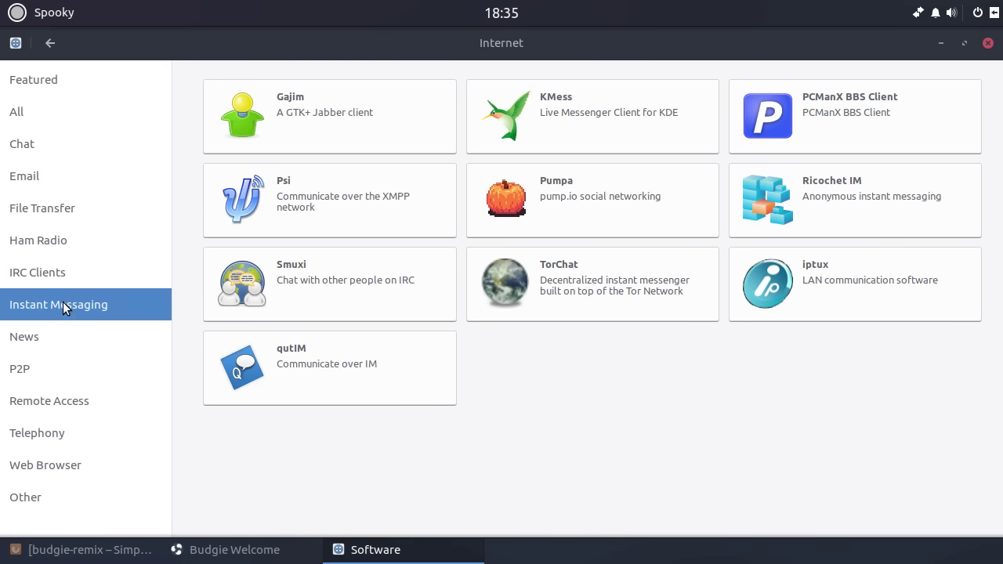
{"action": "left_click", "coordinate": [69, 240]}
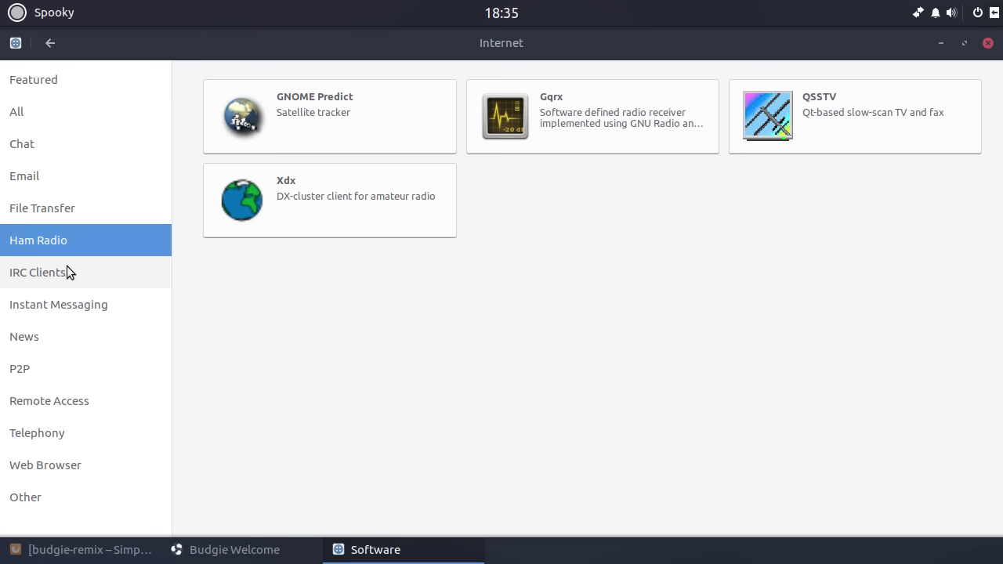
{"action": "left_click", "coordinate": [67, 272]}
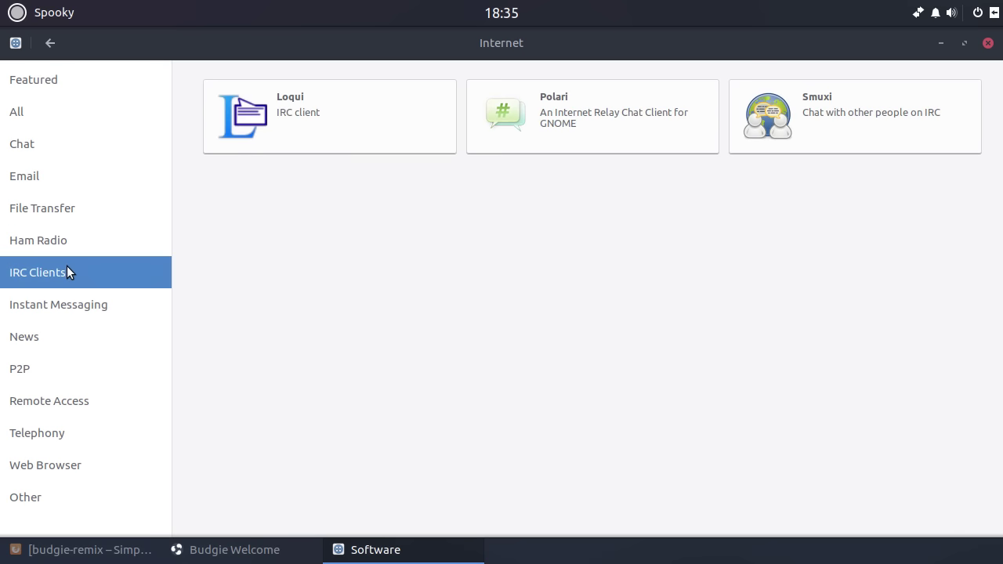
{"action": "left_click", "coordinate": [70, 434]}
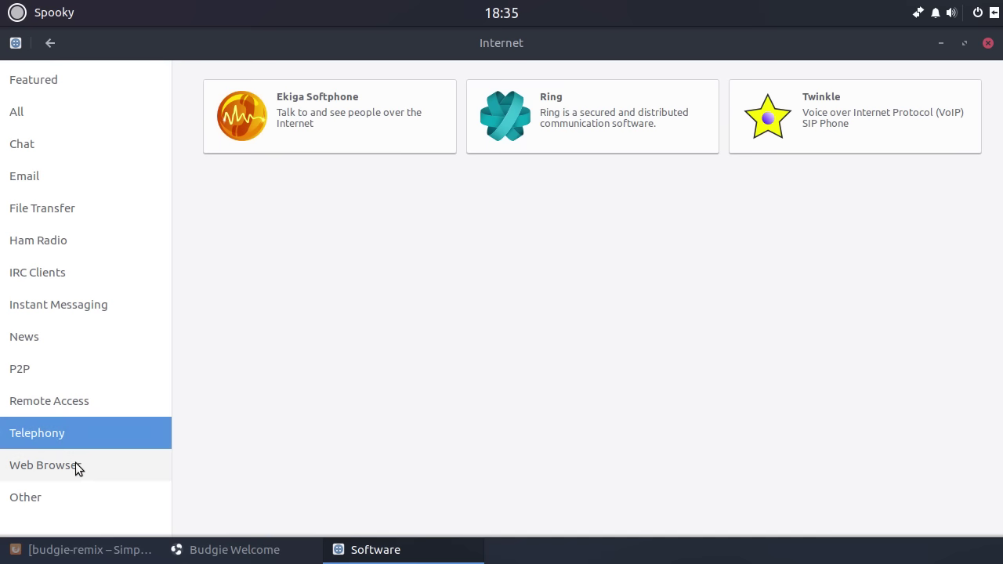
{"action": "left_click", "coordinate": [75, 466]}
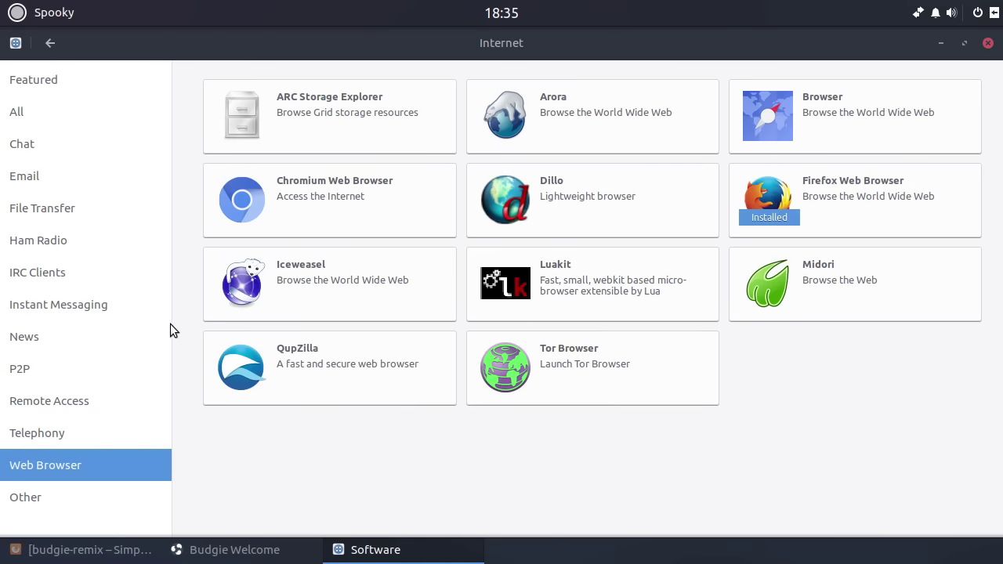
Leave the Internet category and look through the list of installed applications, checking the full catalogue's front page in between.
{"action": "left_click", "coordinate": [47, 43]}
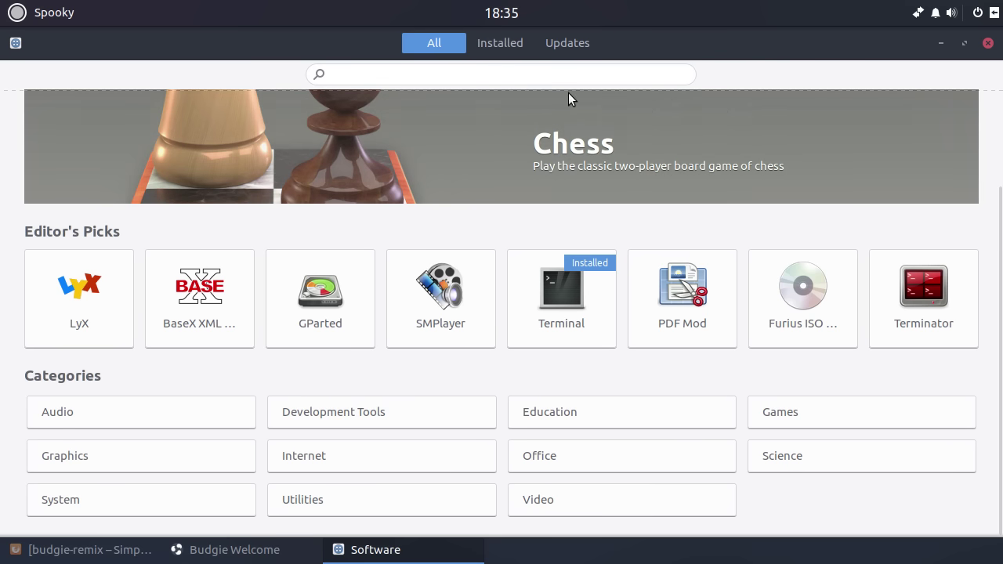
{"action": "left_click", "coordinate": [494, 49]}
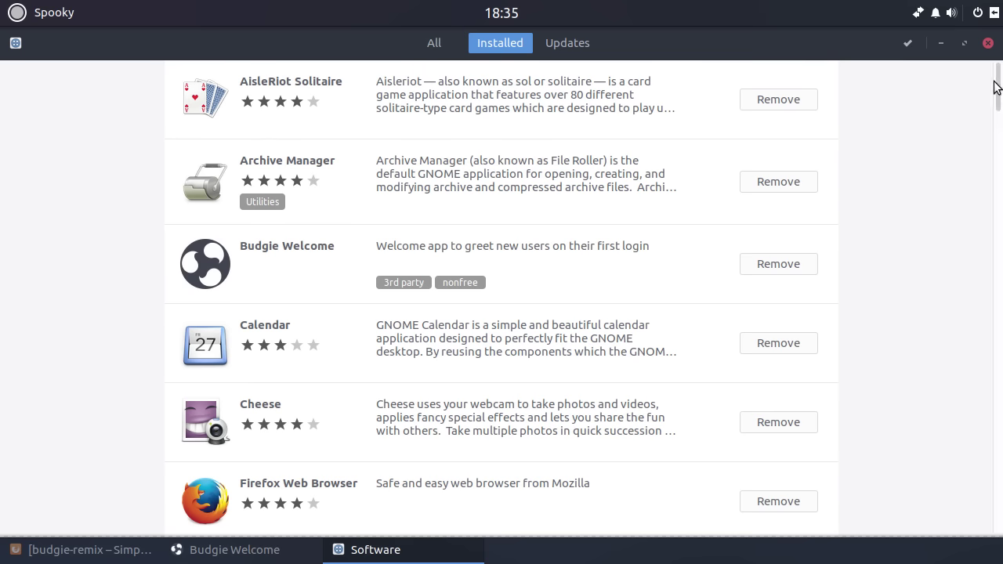
{"action": "mouse_move", "coordinate": [997, 85]}
{"action": "left_mouse_down"}
{"action": "mouse_move", "coordinate": [1000, 409]}
{"action": "mouse_move", "coordinate": [984, 81]}
{"action": "left_mouse_up"}
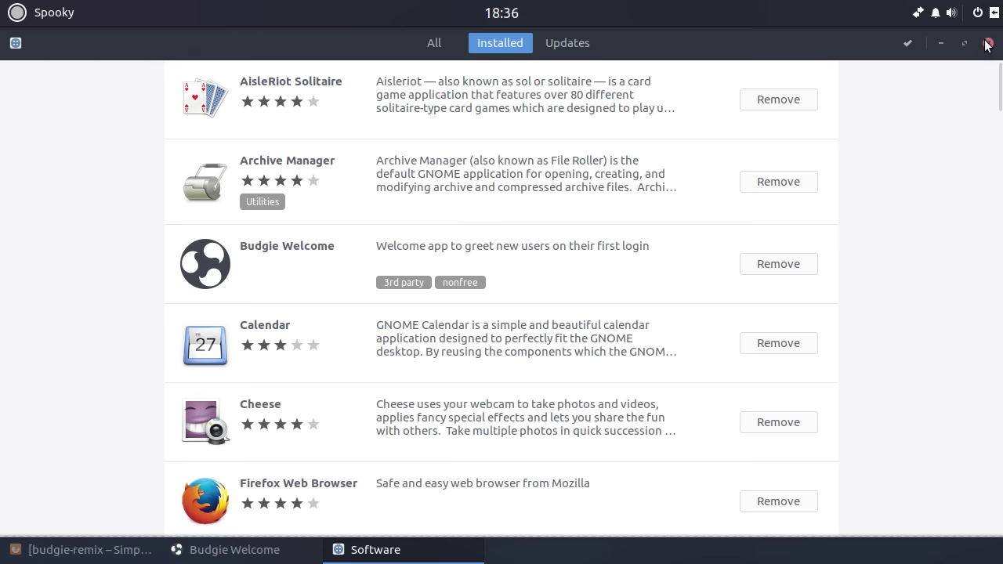
{"action": "left_click", "coordinate": [432, 43]}
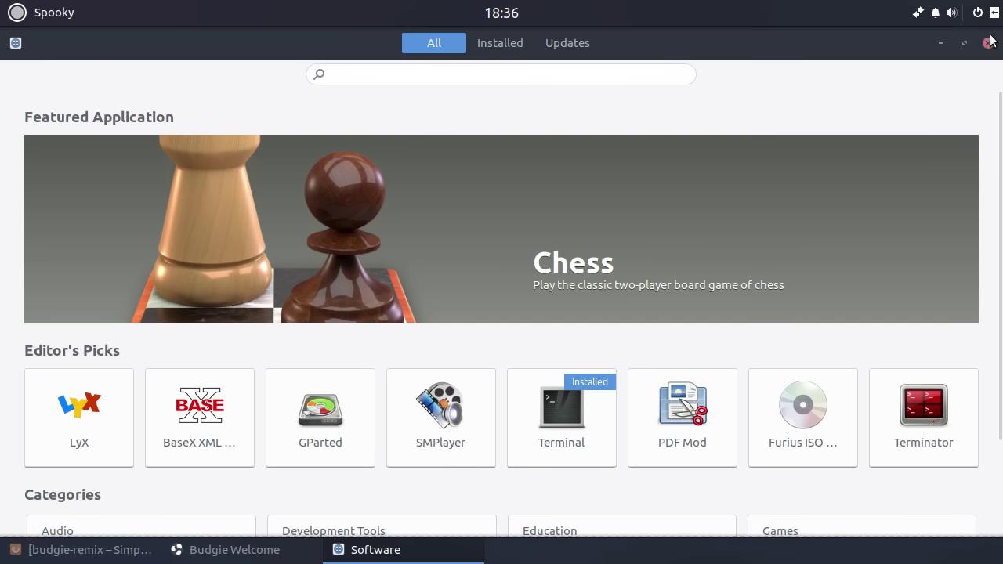
{"action": "left_click", "coordinate": [489, 44]}
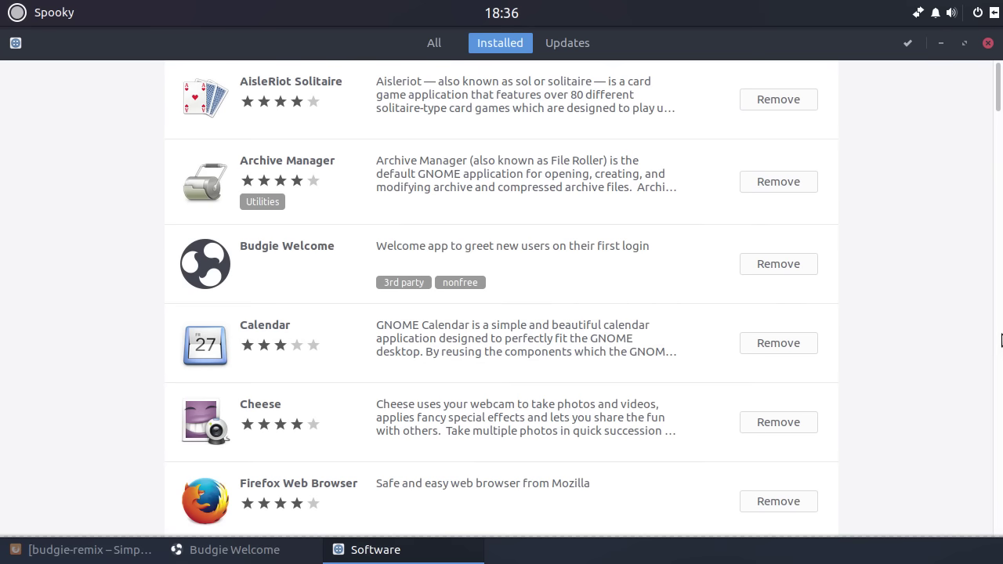
{"action": "left_click_drag", "start_coordinate": [998, 89], "coordinate": [998, 104]}
{"action": "scroll", "coordinate": [998, 105], "scroll_direction": "down", "scroll_amount": 4}
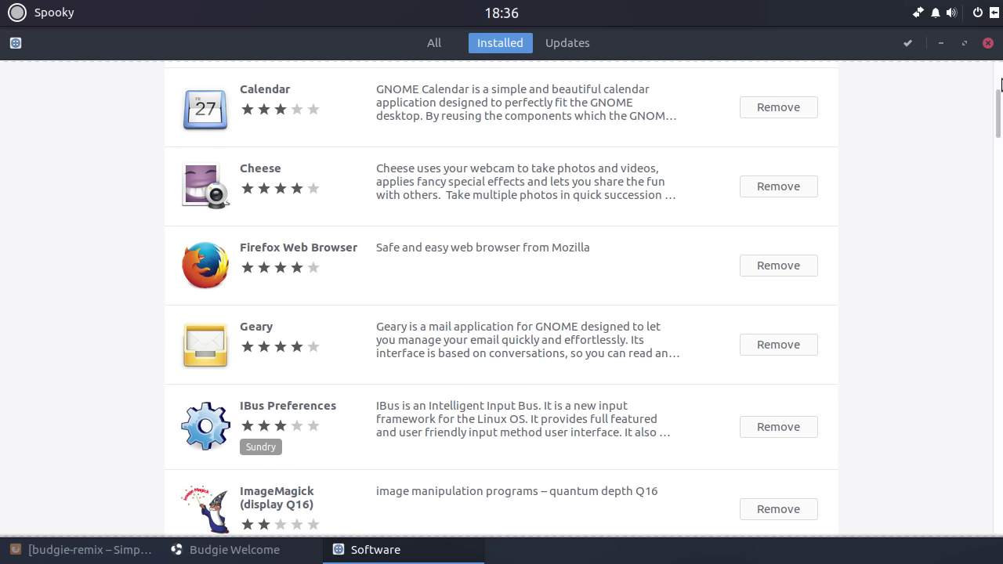
{"action": "left_click_drag", "start_coordinate": [999, 109], "coordinate": [984, 231]}
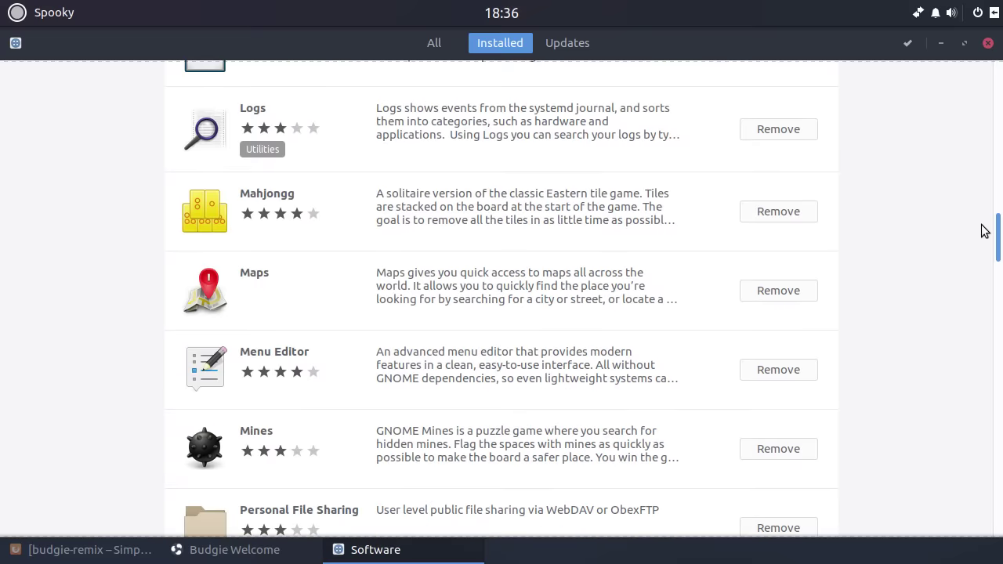
Close Software and the Budgie Welcome window to return to the empty desktop.
{"action": "left_click", "coordinate": [989, 44]}
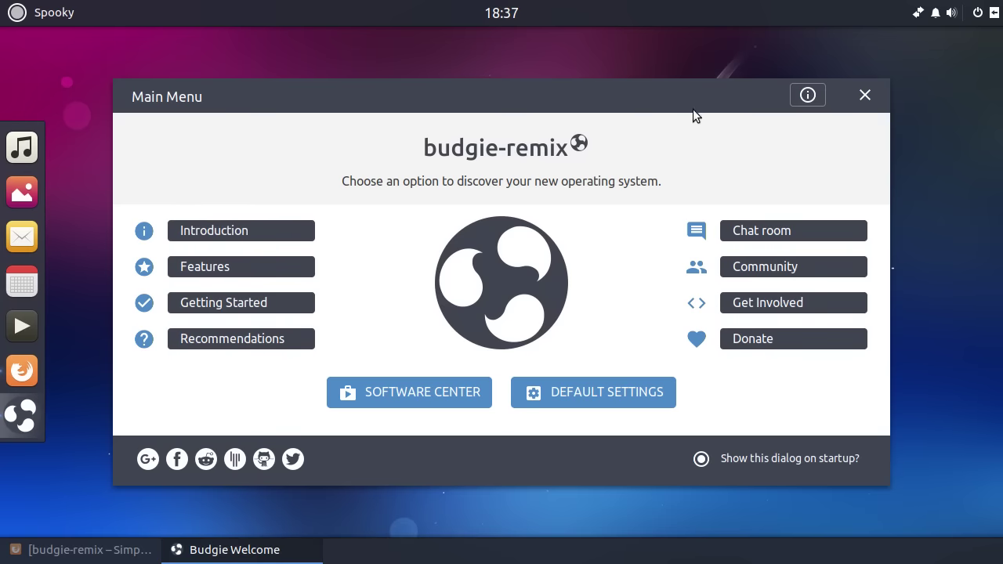
{"action": "left_click", "coordinate": [868, 96]}
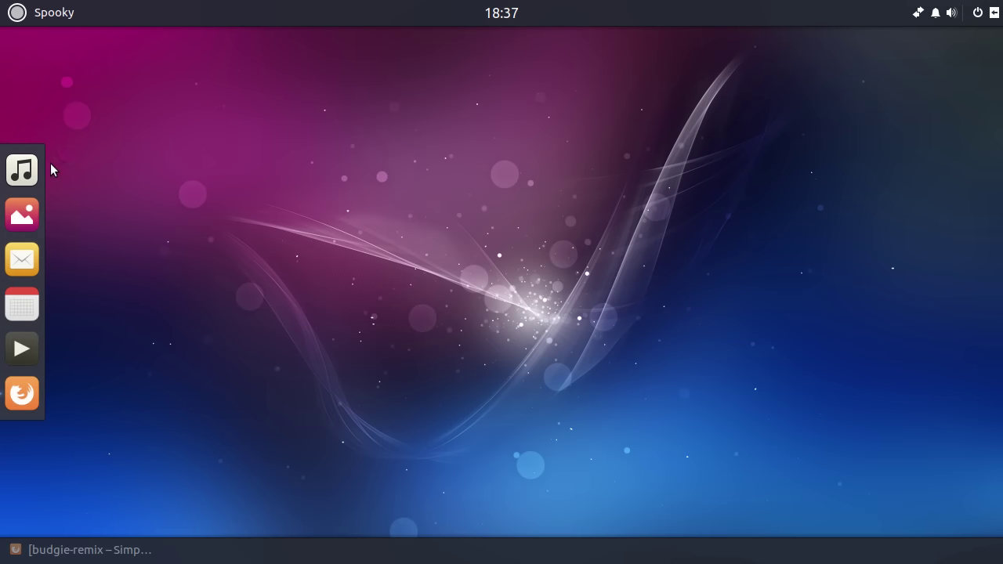
Look over the application menu's categories and its list of all programs, and close the menu again.
{"action": "left_click", "coordinate": [32, 21]}
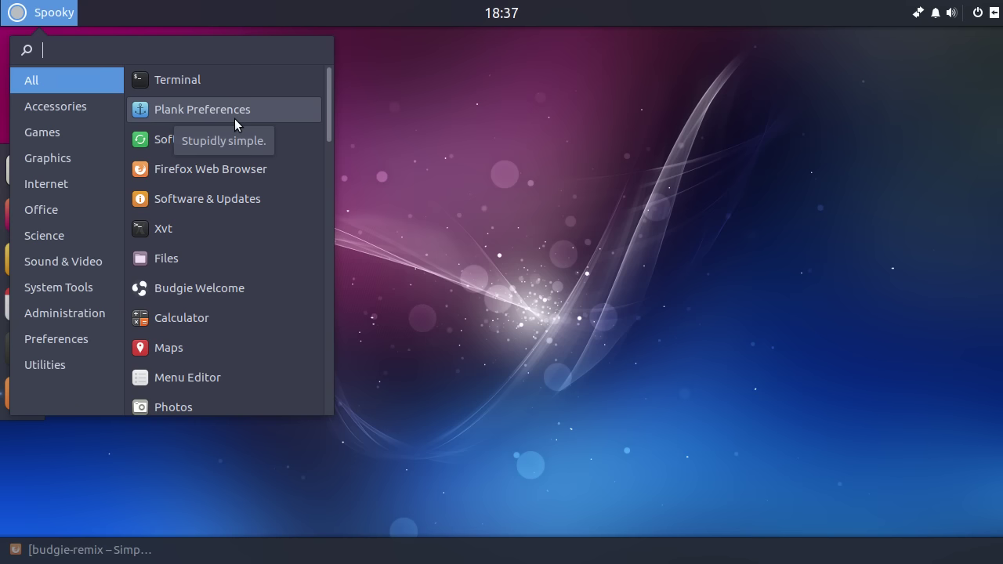
{"action": "left_click", "coordinate": [600, 129]}
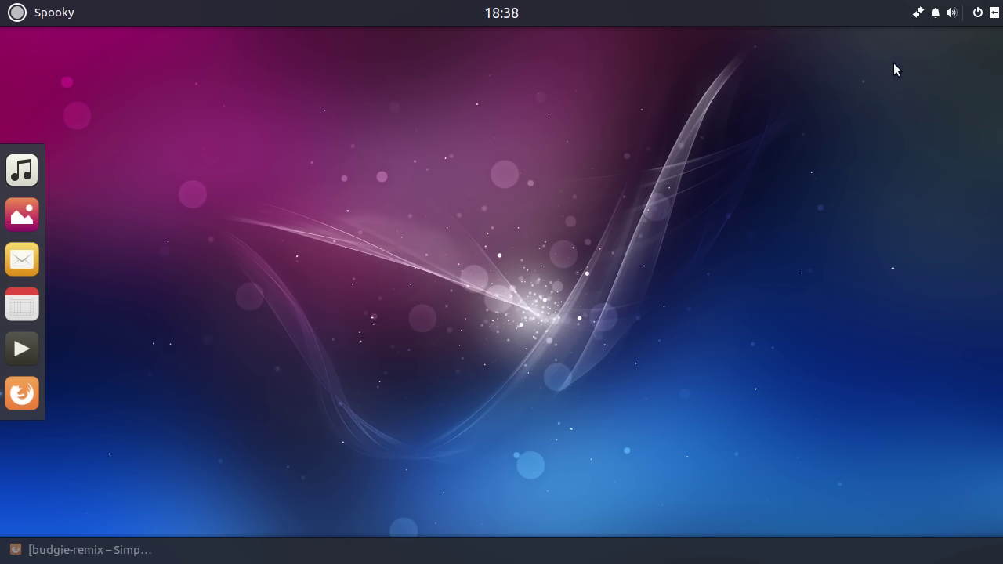
{"action": "left_click", "coordinate": [40, 17]}
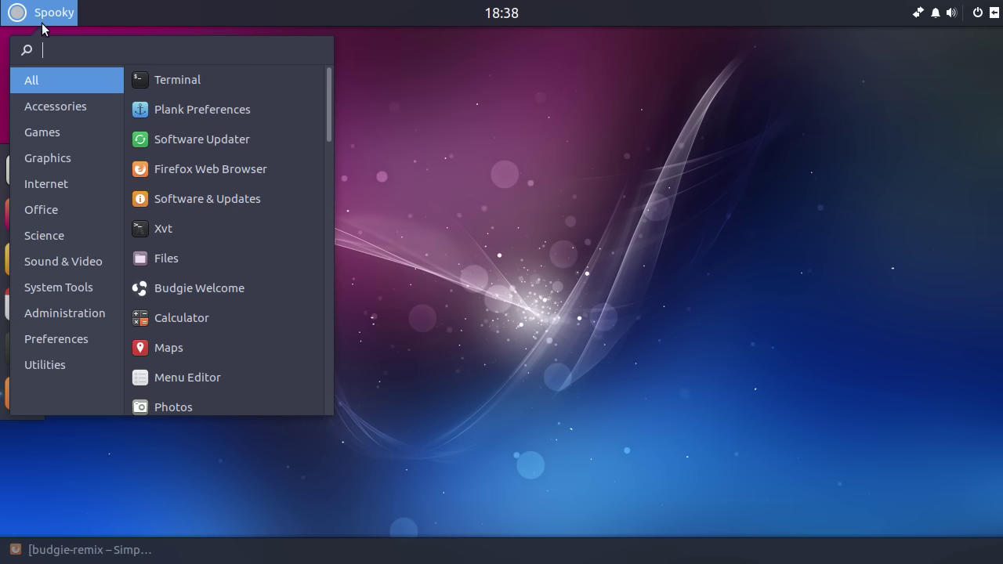
{"action": "left_click", "coordinate": [548, 170]}
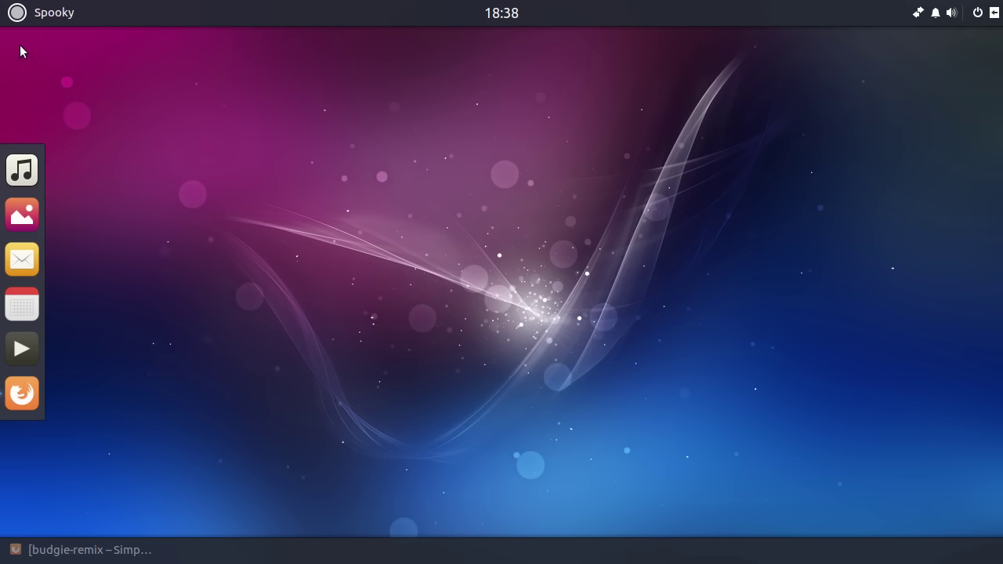
{"action": "left_click", "coordinate": [33, 17]}
{"action": "left_click", "coordinate": [491, 155]}
View the sidebar with its calendar and sound applets, check the notifications, and hide the sidebar again.
{"action": "left_click", "coordinate": [994, 13]}
{"action": "left_click", "coordinate": [993, 13]}
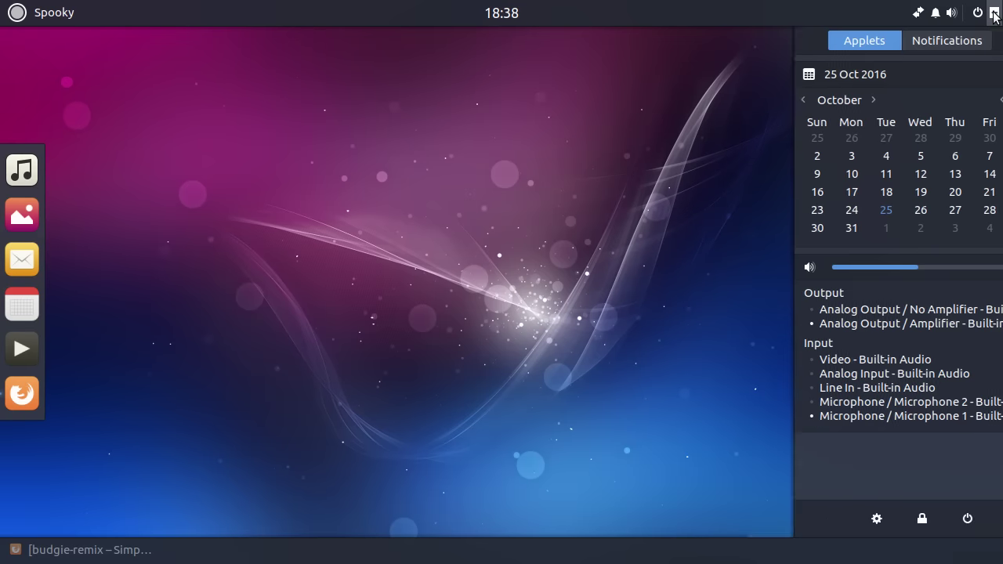
{"action": "left_click", "coordinate": [933, 16]}
{"action": "left_click", "coordinate": [934, 16]}
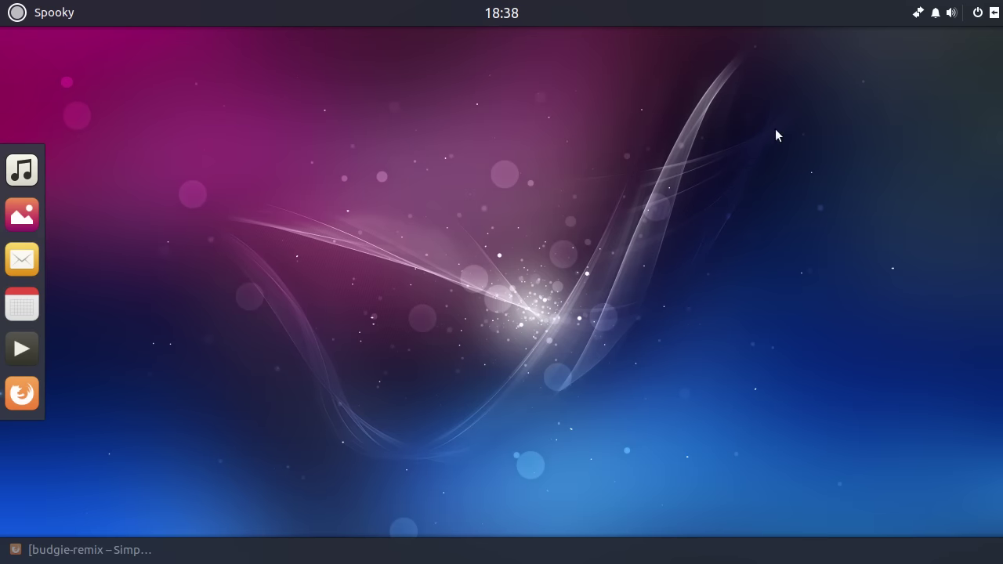